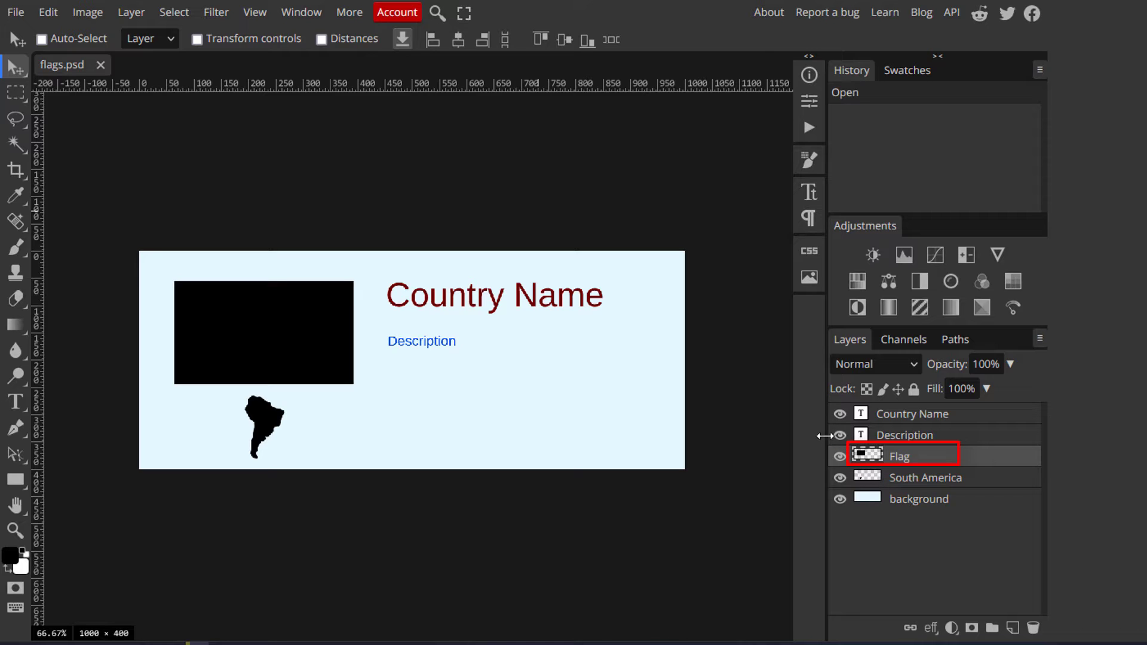
# Toggle the flag placeholder and South America shape layers off and back on to check them
pyautogui.click(840, 456)
pyautogui.click(840, 456)
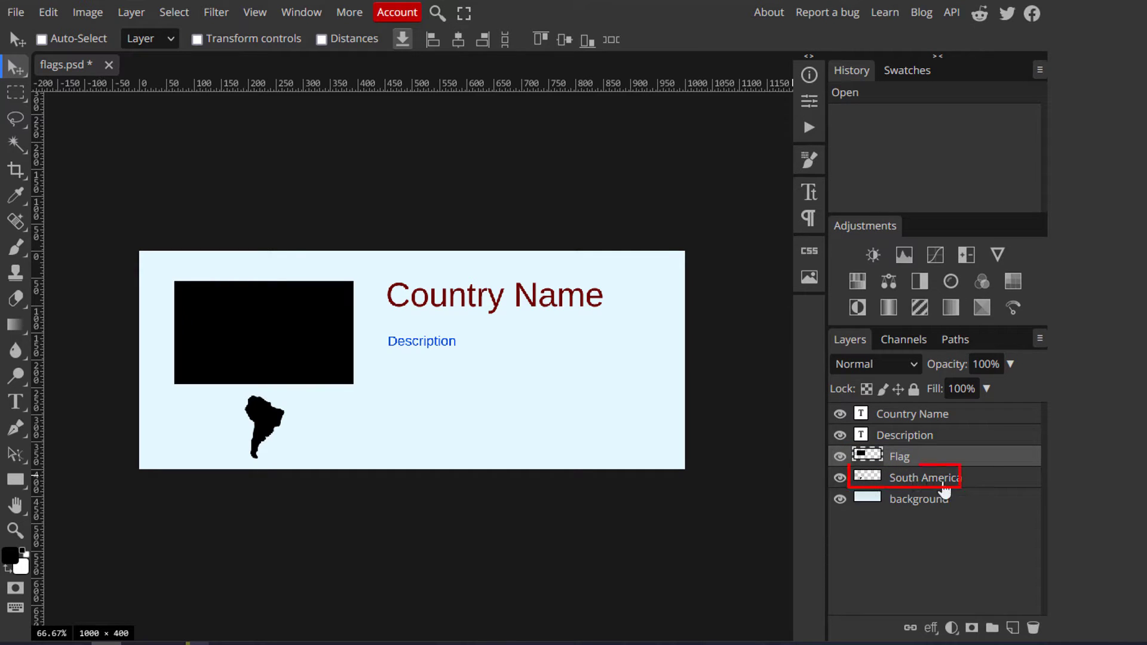
pyautogui.click(840, 478)
pyautogui.click(840, 478)
# In Image > Variables, keep Country Name's text content binding on and view its Data Sets
pyautogui.click(92, 21)
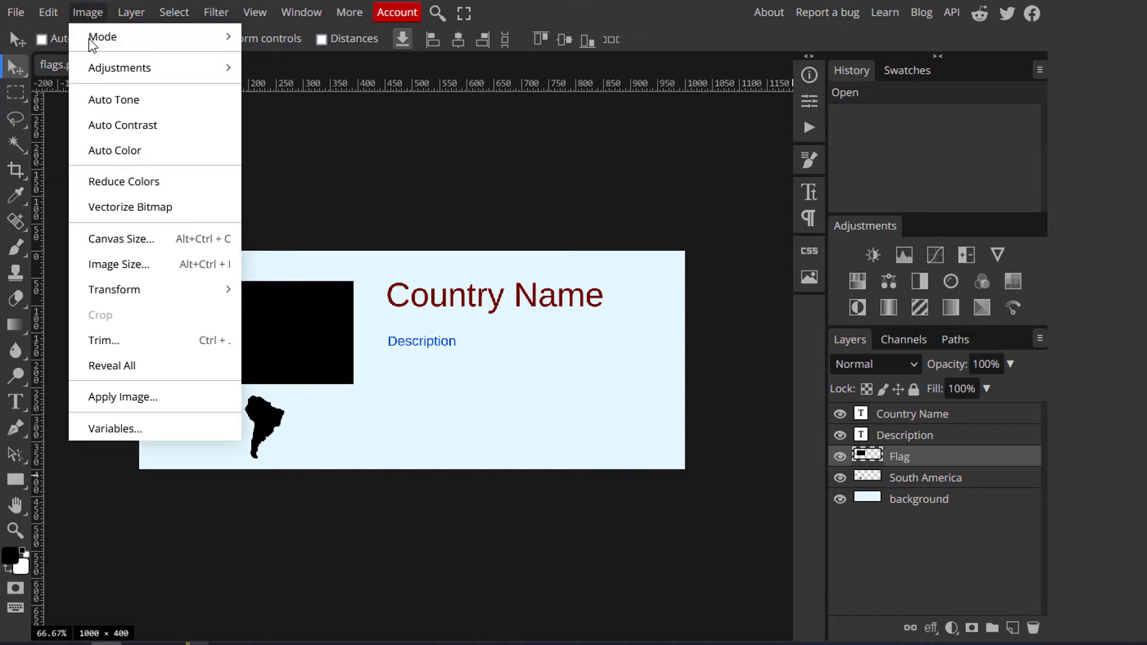
pyautogui.click(142, 428)
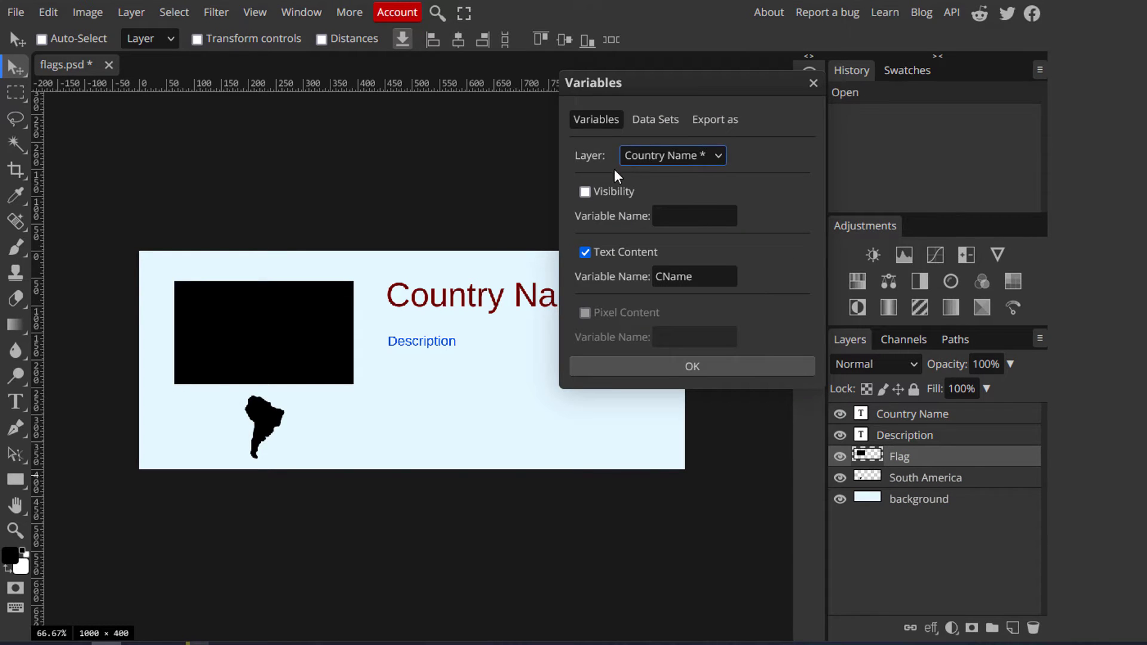
pyautogui.click(719, 153)
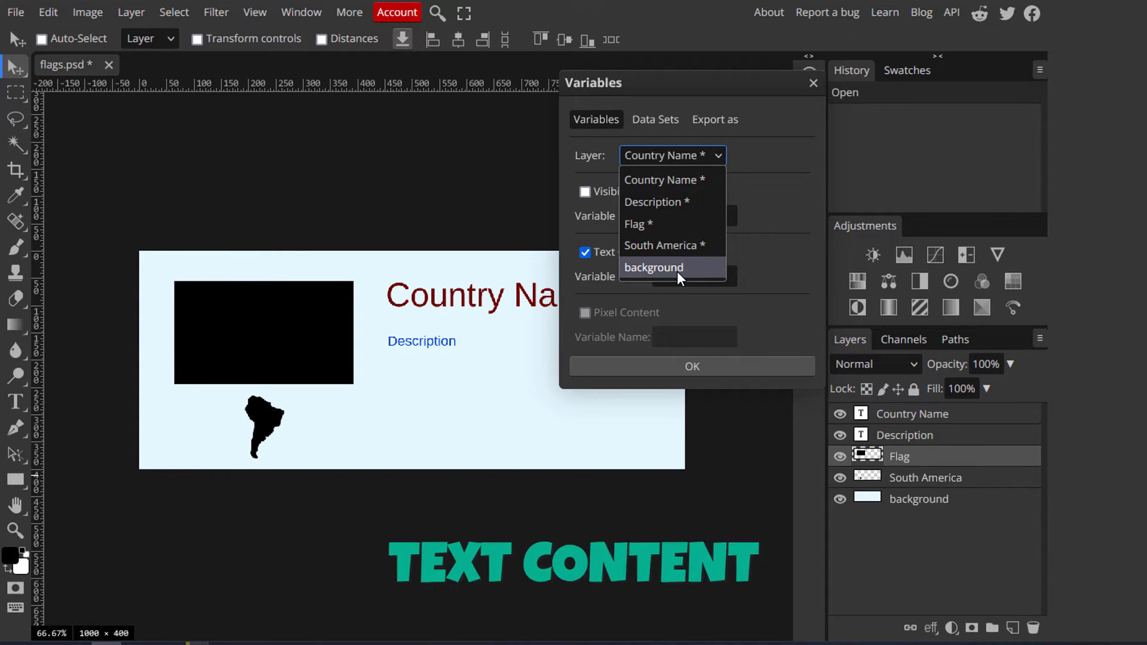
pyautogui.click(758, 148)
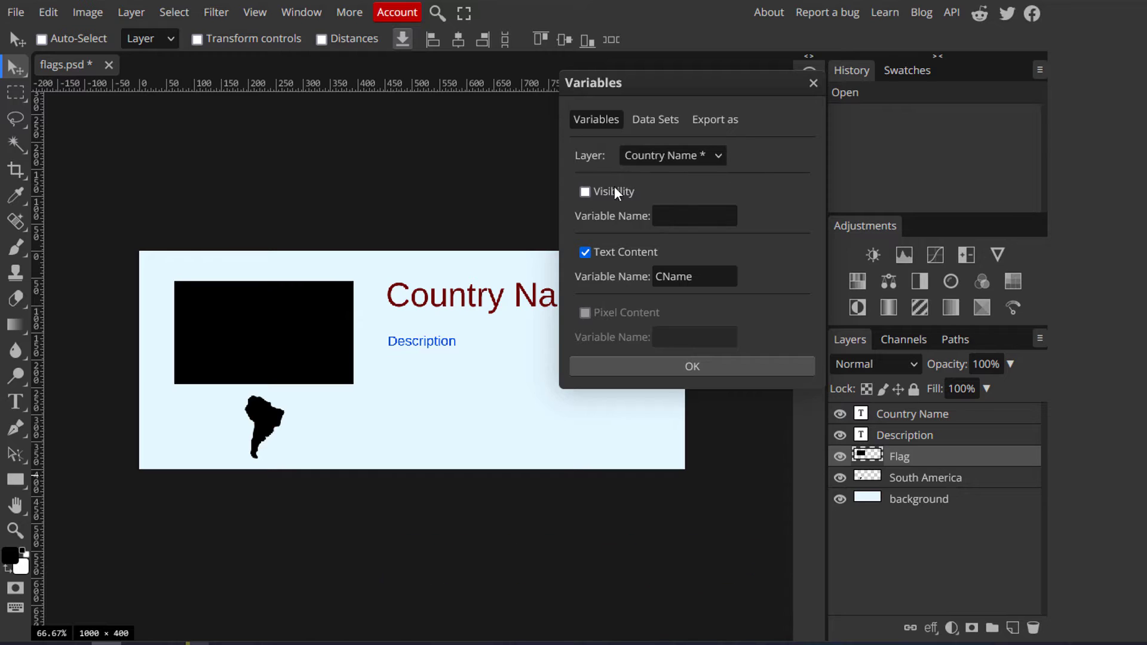
pyautogui.click(599, 191)
pyautogui.click(681, 218)
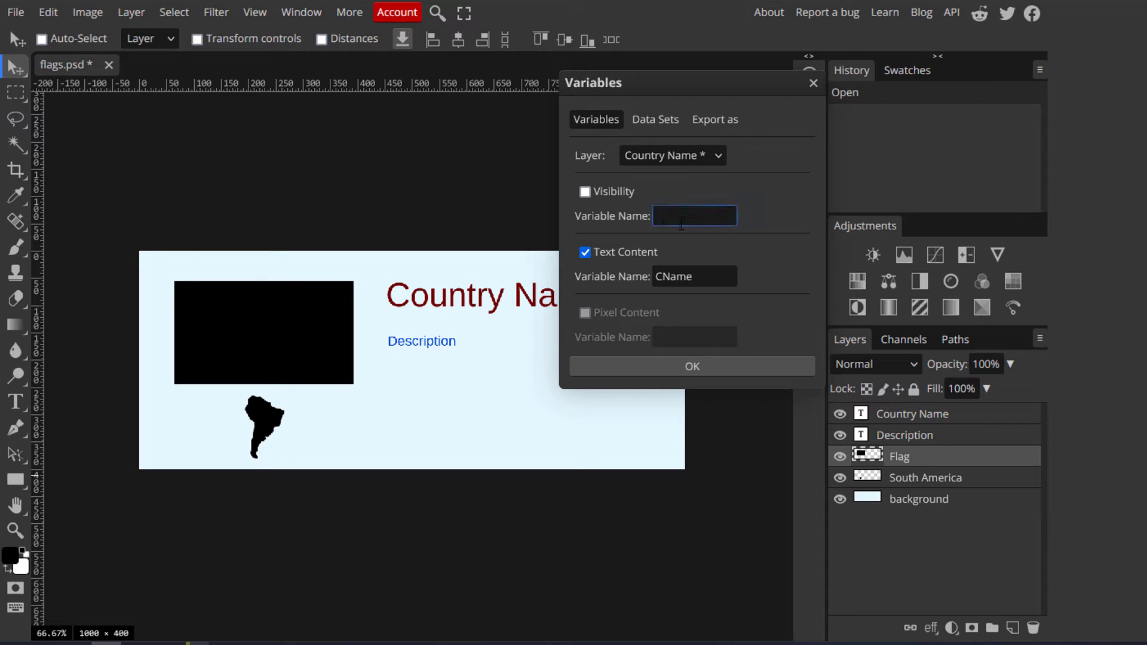
pyautogui.click(604, 252)
pyautogui.click(603, 252)
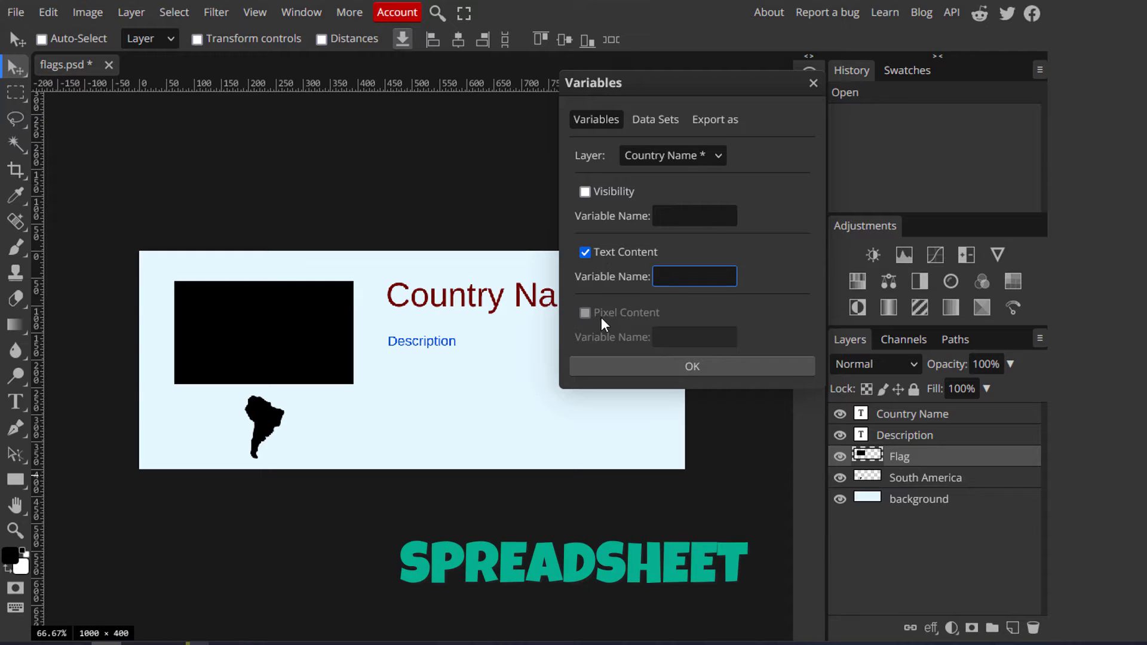
pyautogui.click(659, 119)
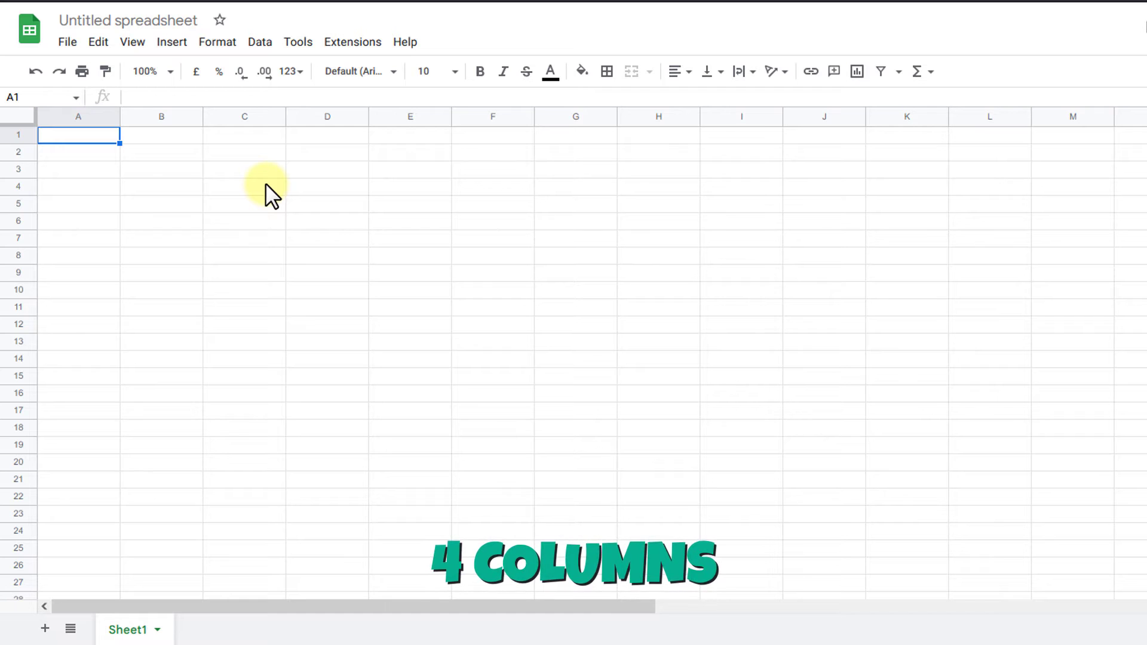
# Enter headers CName, Description, Flag Image and South America ? in A1:D1, widening column D
pyautogui.write('CName')
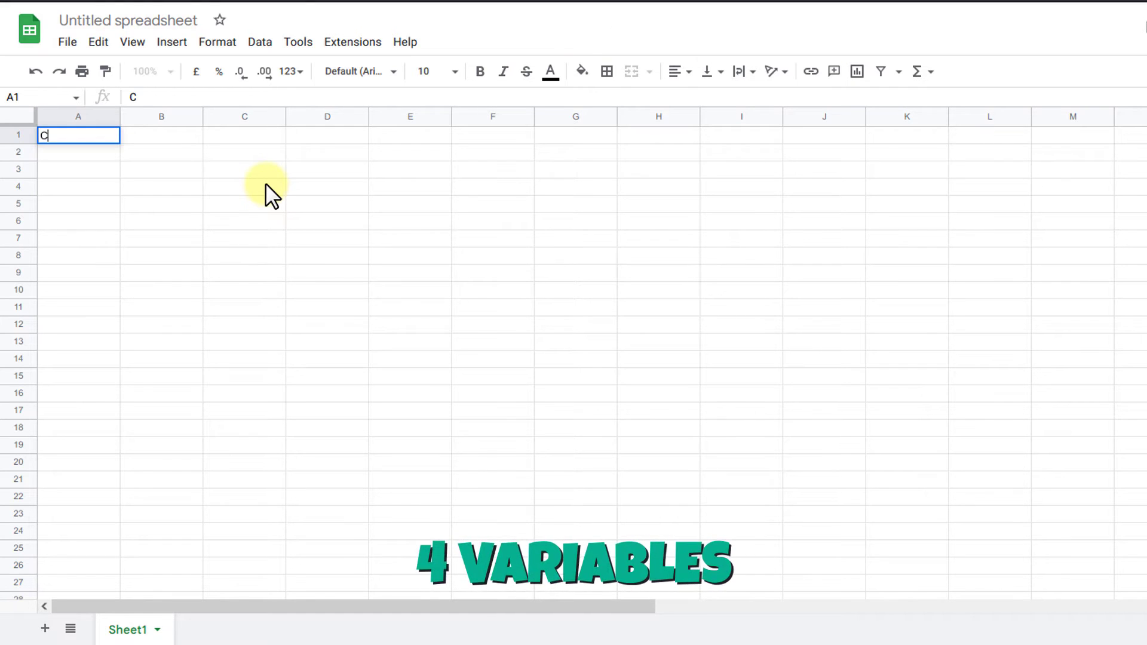
pyautogui.click(174, 136)
pyautogui.write('Description')
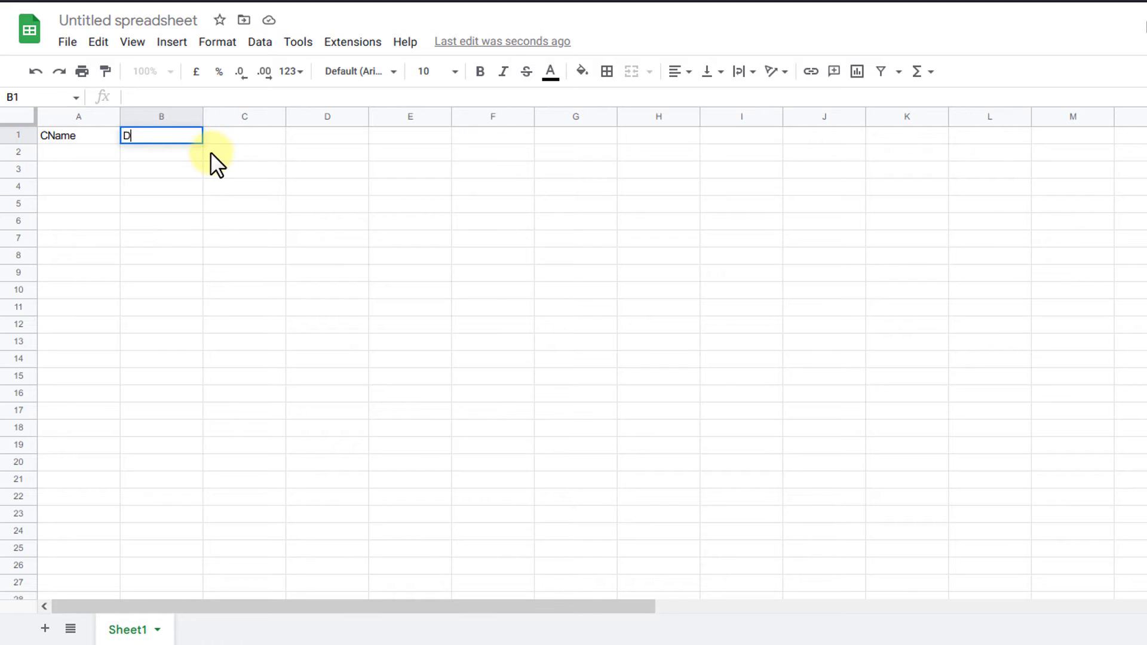
pyautogui.click(237, 138)
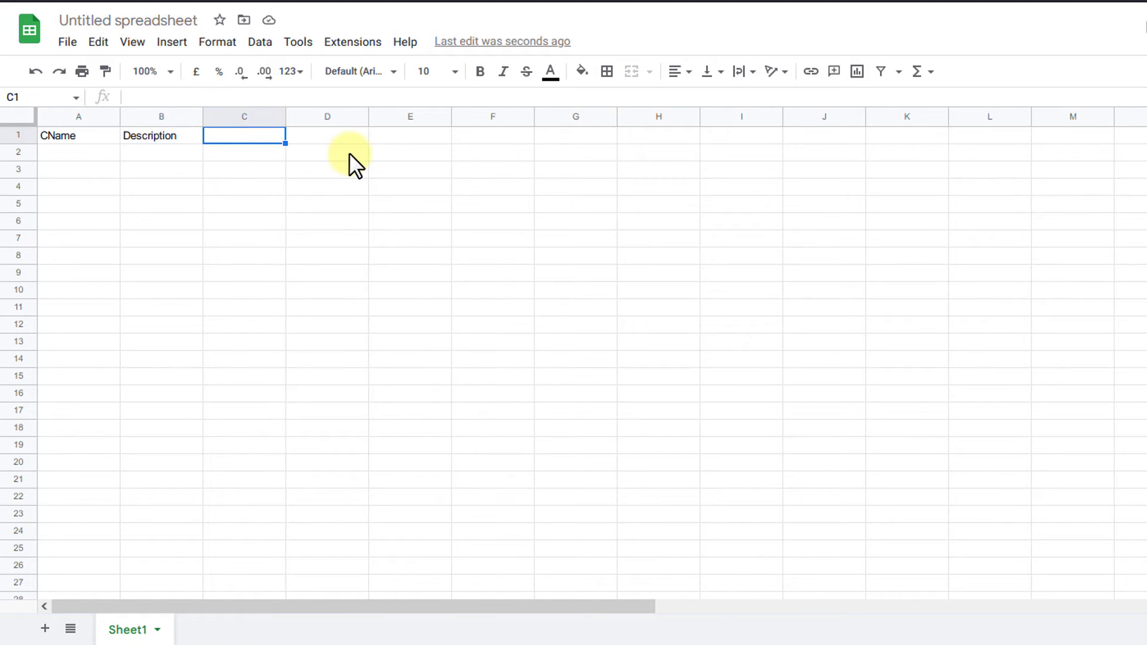
pyautogui.write('Flag Image')
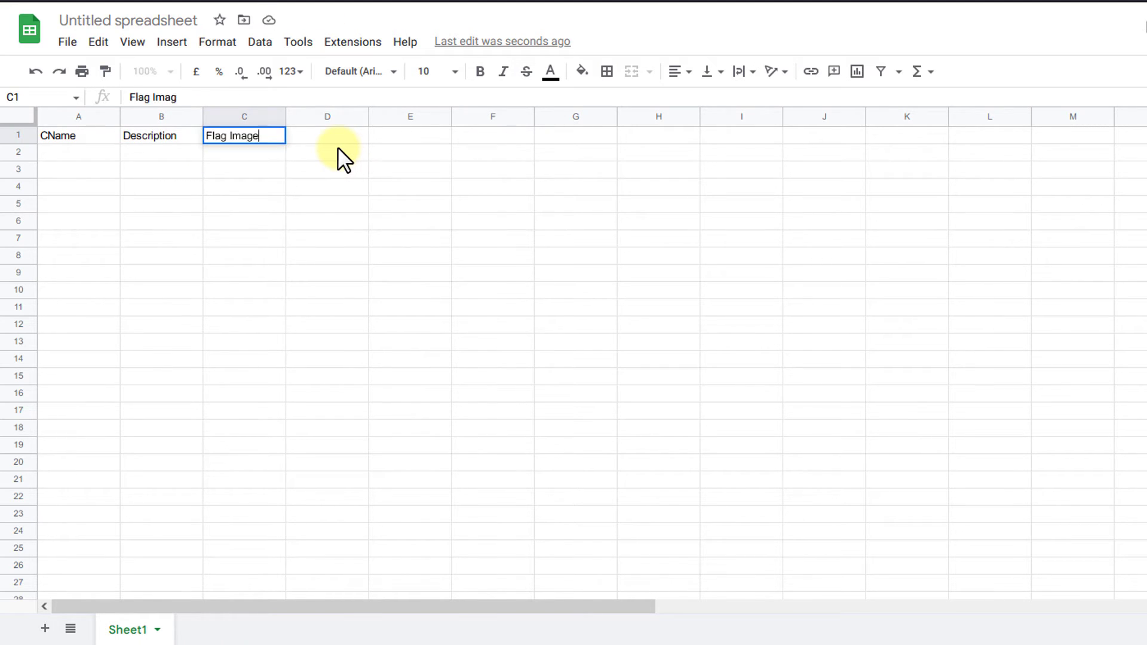
pyautogui.click(326, 135)
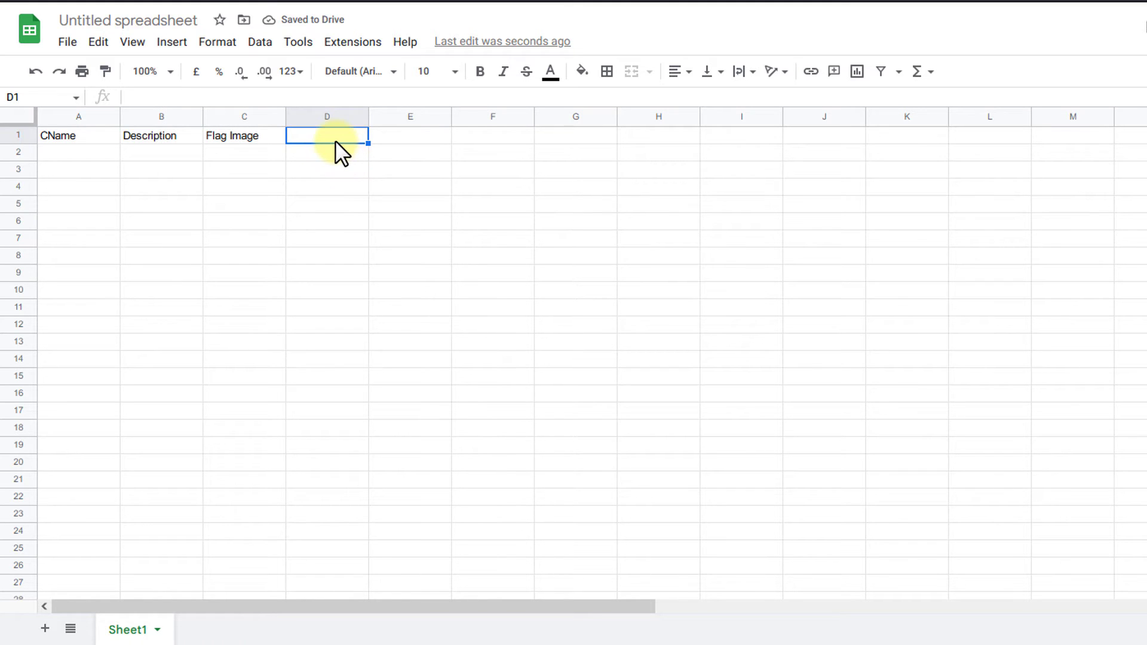
pyautogui.write('South America')
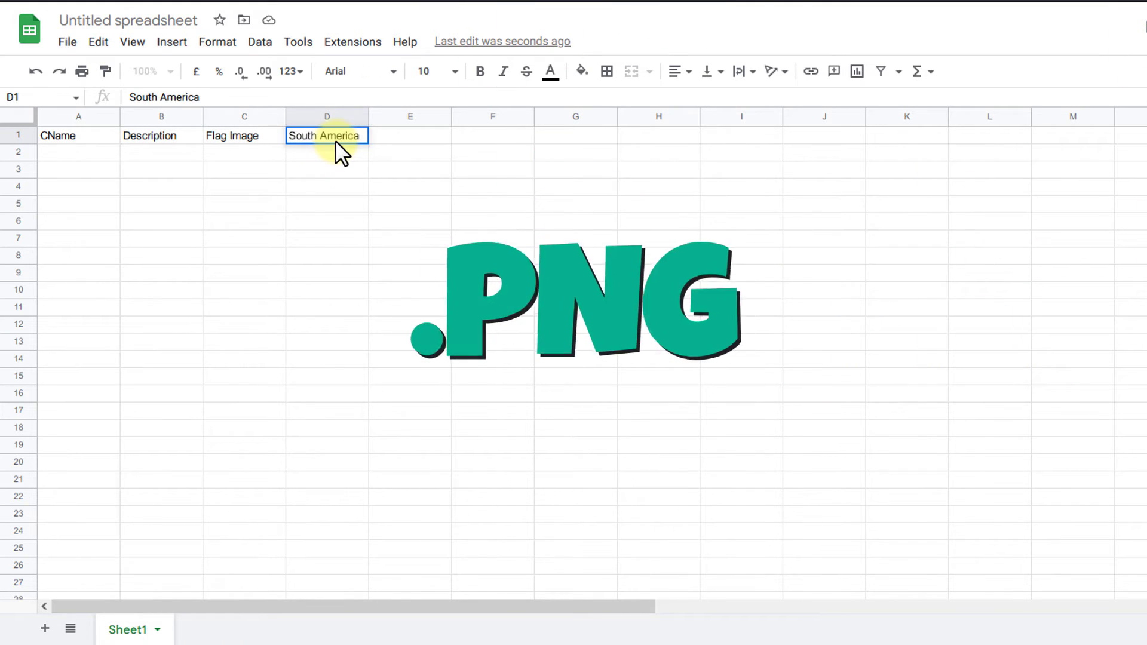
pyautogui.write(' ?')
pyautogui.click(385, 194)
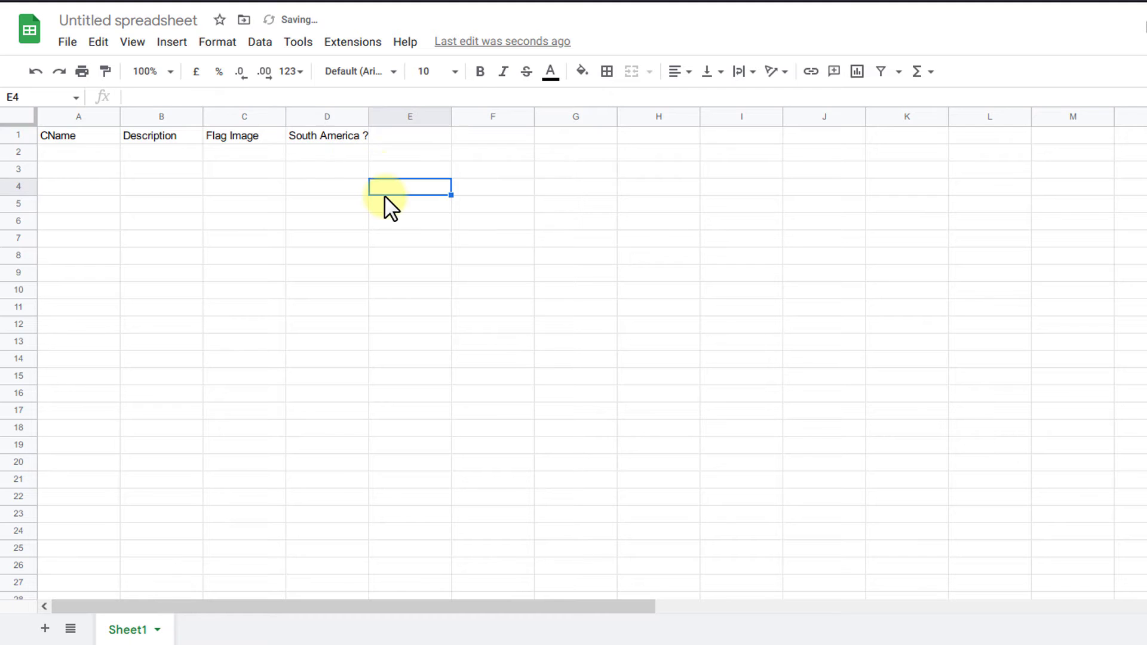
pyautogui.moveTo(367, 119); pyautogui.dragTo(381, 119)
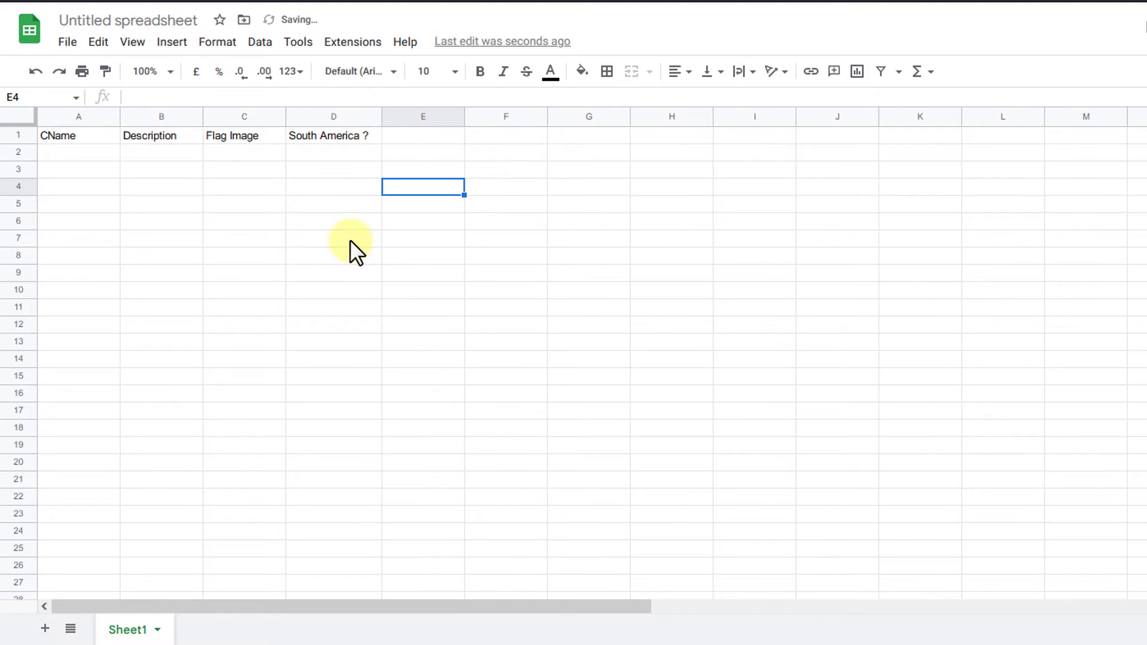
pyautogui.click(350, 239)
# List Australia, Brazil, China, Denmark and Ecuador in A2:A6, correcting the Ecaudor typo
pyautogui.click(66, 152)
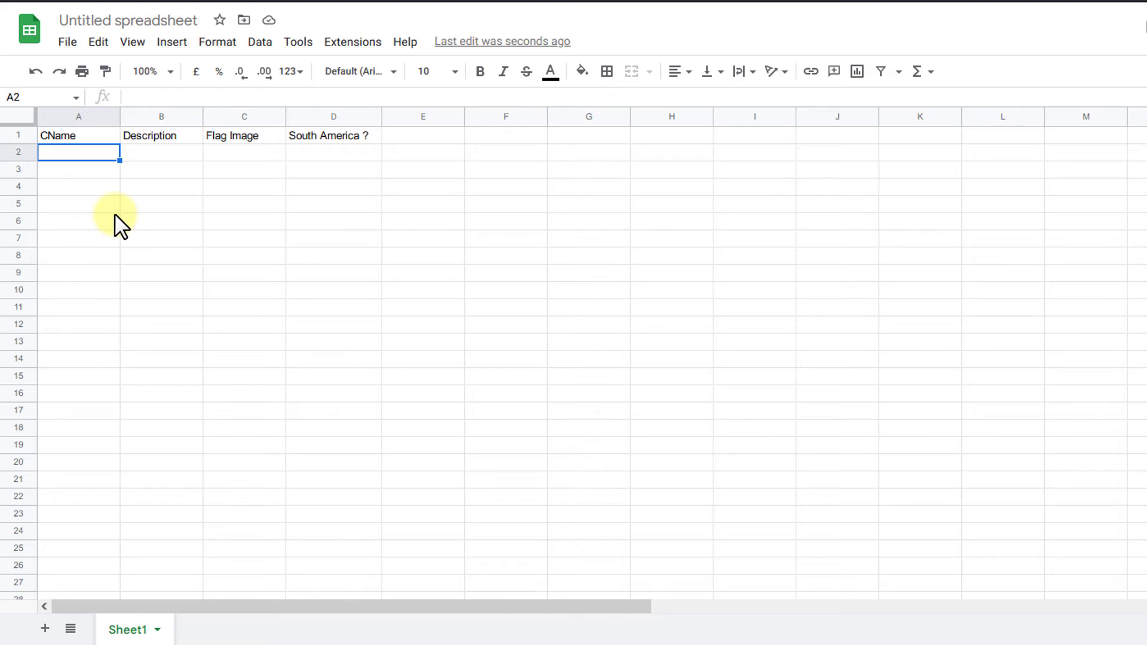
pyautogui.write('Australia')
pyautogui.press('Return')
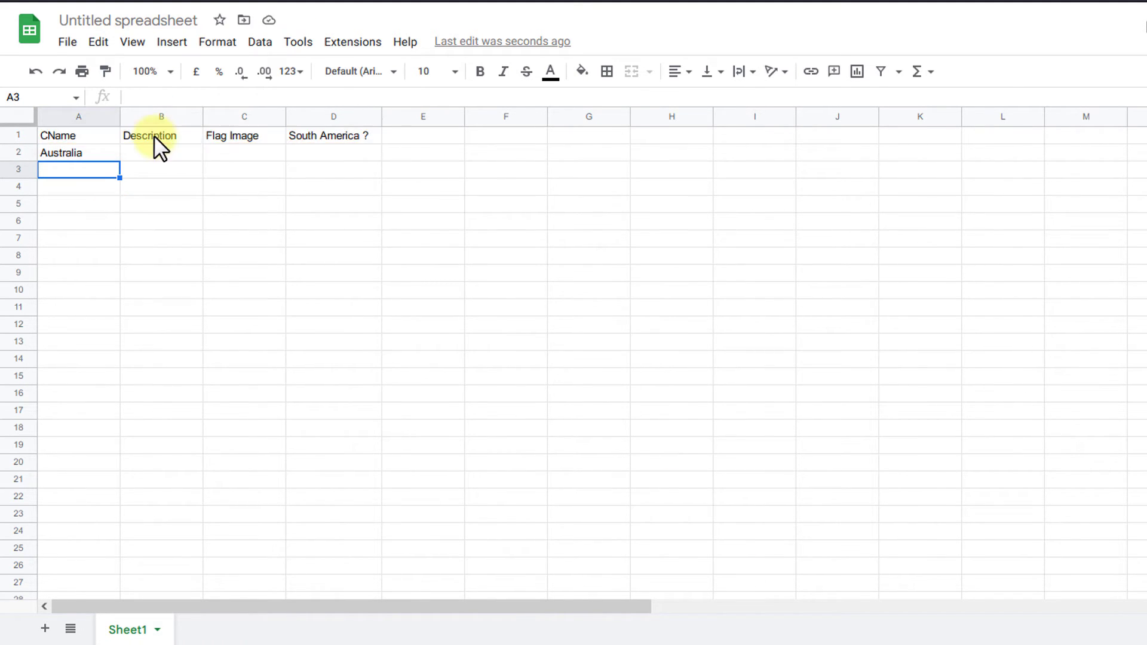
pyautogui.write('Brazil')
pyautogui.press('Return')
pyautogui.write('China')
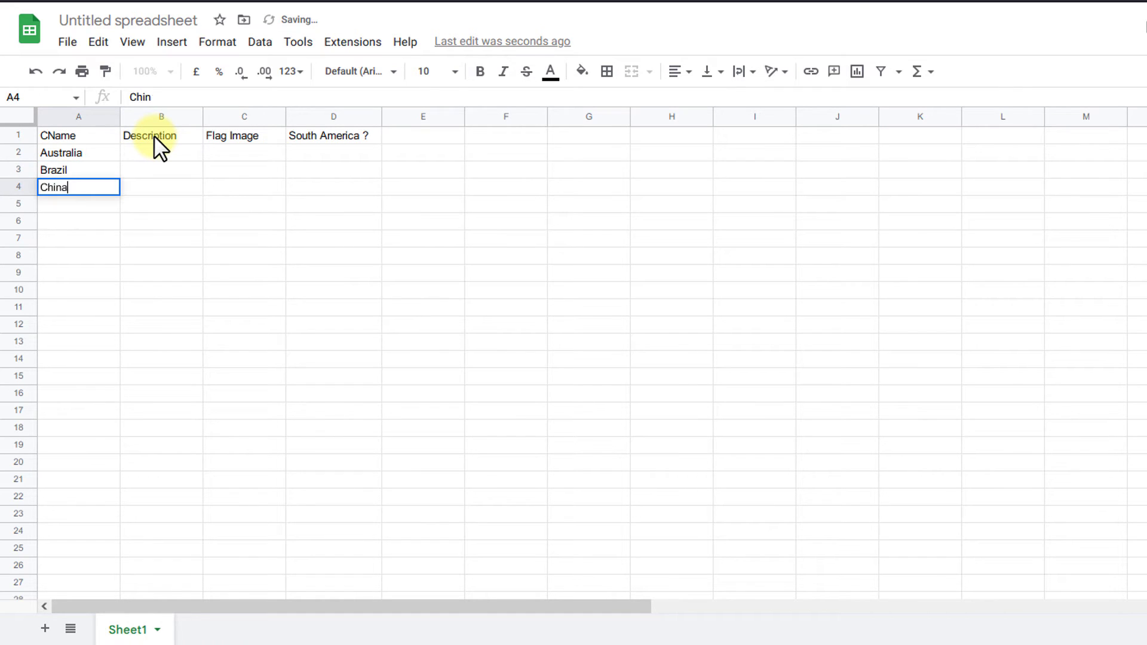
pyautogui.press('Return')
pyautogui.write('Denmark')
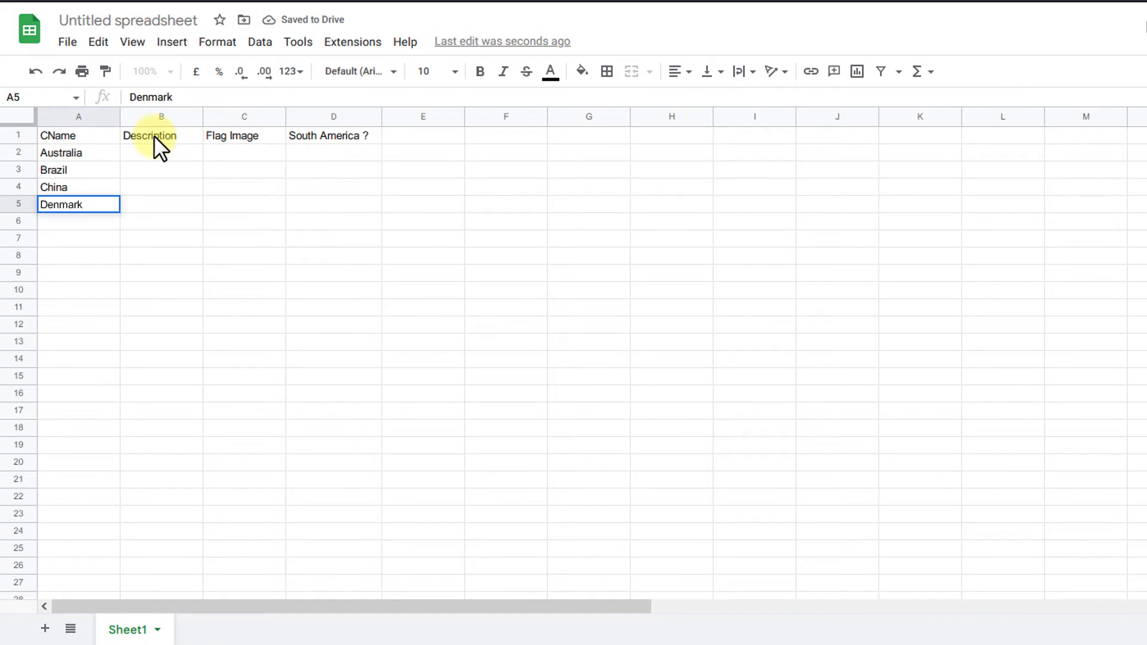
pyautogui.press('Return')
pyautogui.write('Ecaudor')
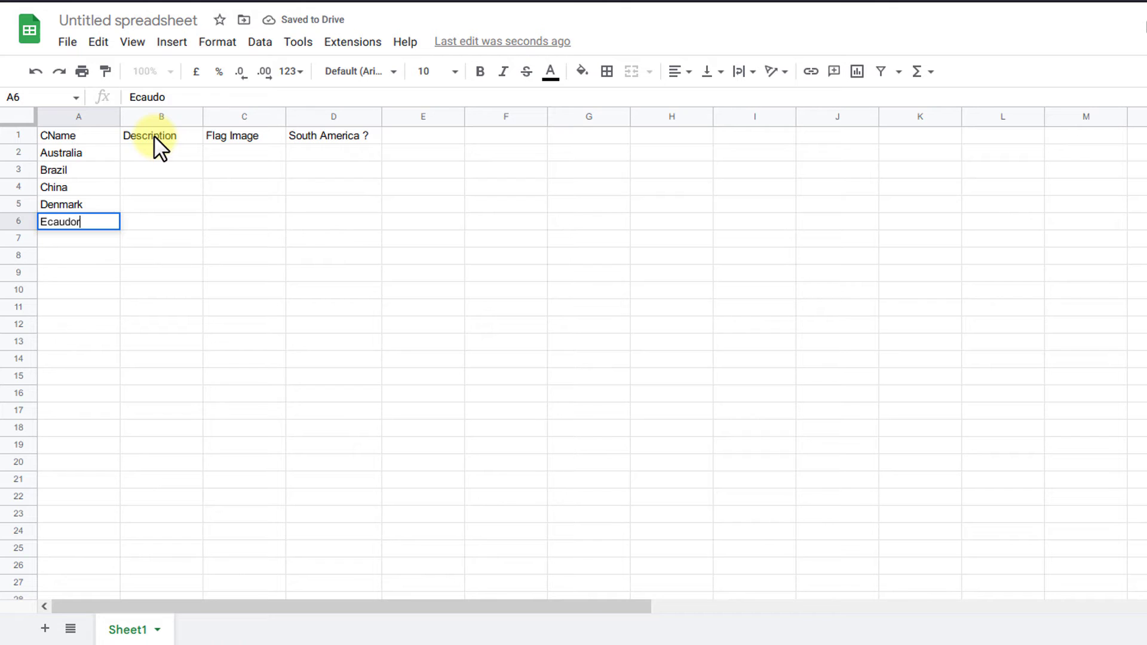
pyautogui.click(59, 222)
pyautogui.press('BackSpace')
pyautogui.press('BackSpace')
pyautogui.write('ua')
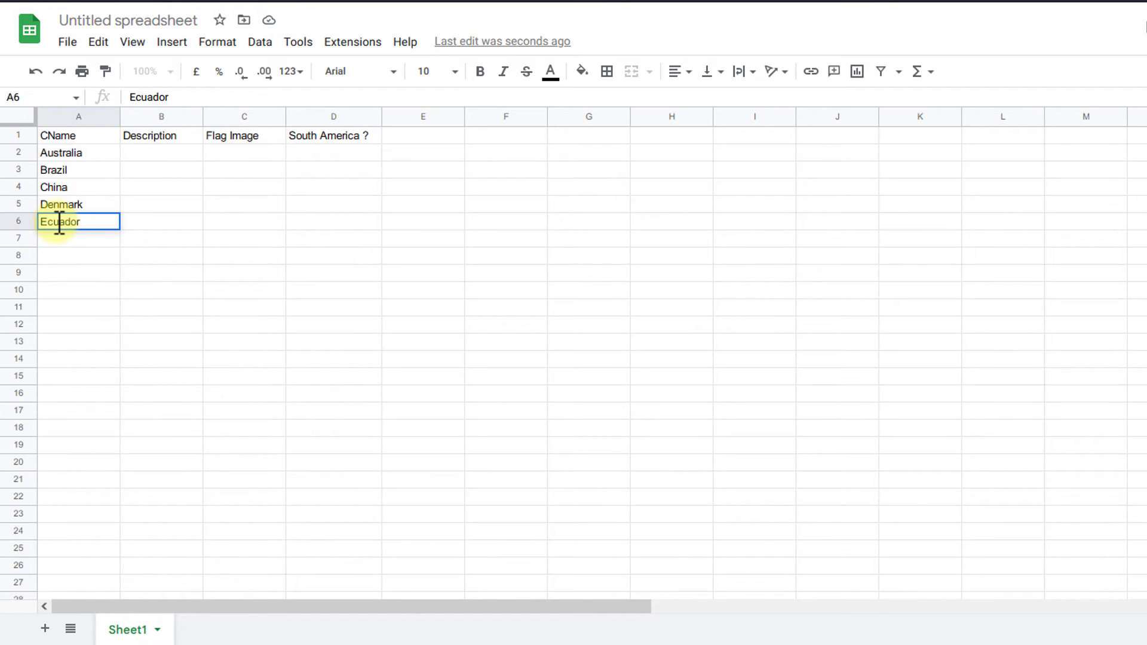
pyautogui.click(311, 255)
pyautogui.click(160, 150)
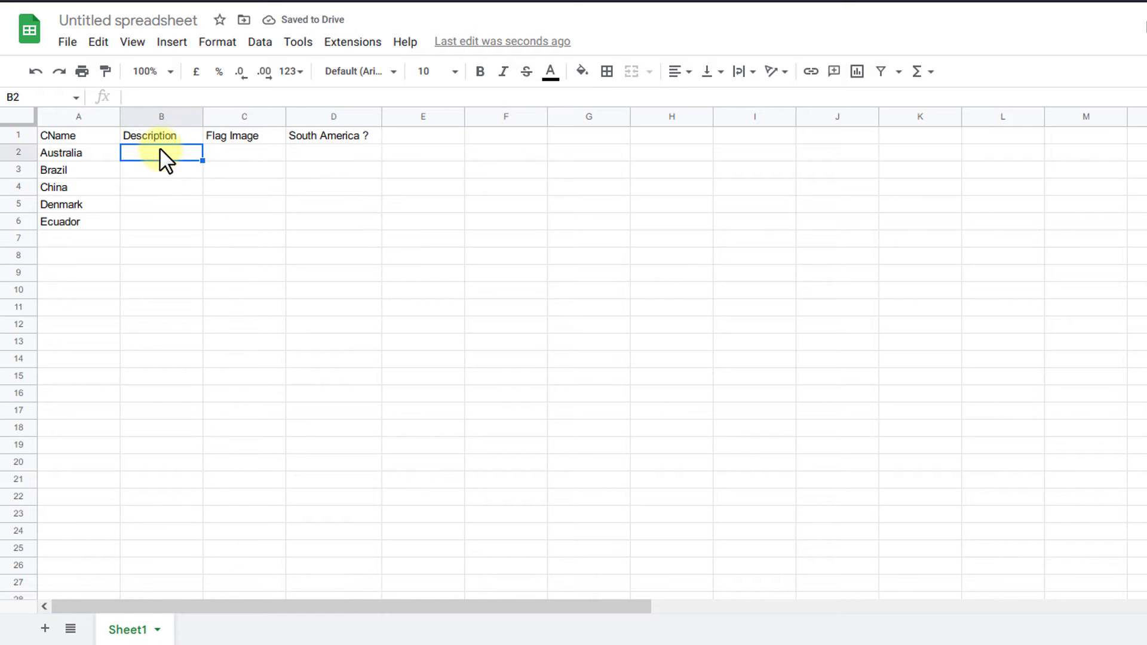
# Widen column B, complete the table, and download A1:D6 as a comma-separated values file
pyautogui.moveTo(202, 112); pyautogui.dragTo(297, 132)
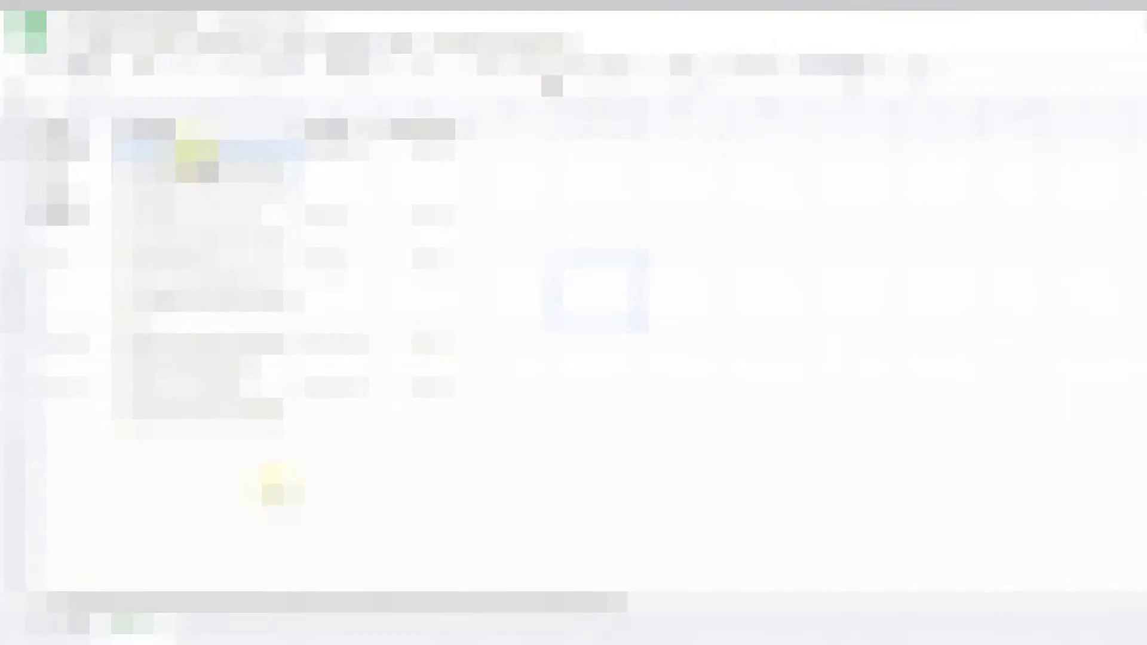
pyautogui.click(274, 516)
pyautogui.moveTo(435, 414); pyautogui.dragTo(63, 138)
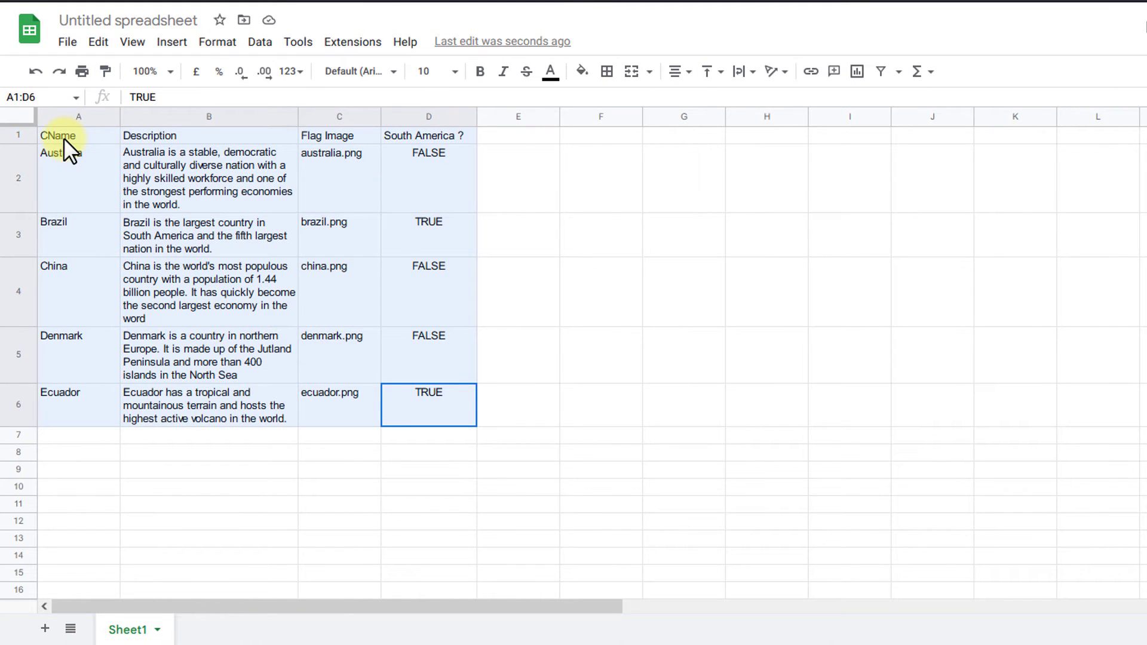
pyautogui.click(67, 42)
pyautogui.moveTo(101, 248)
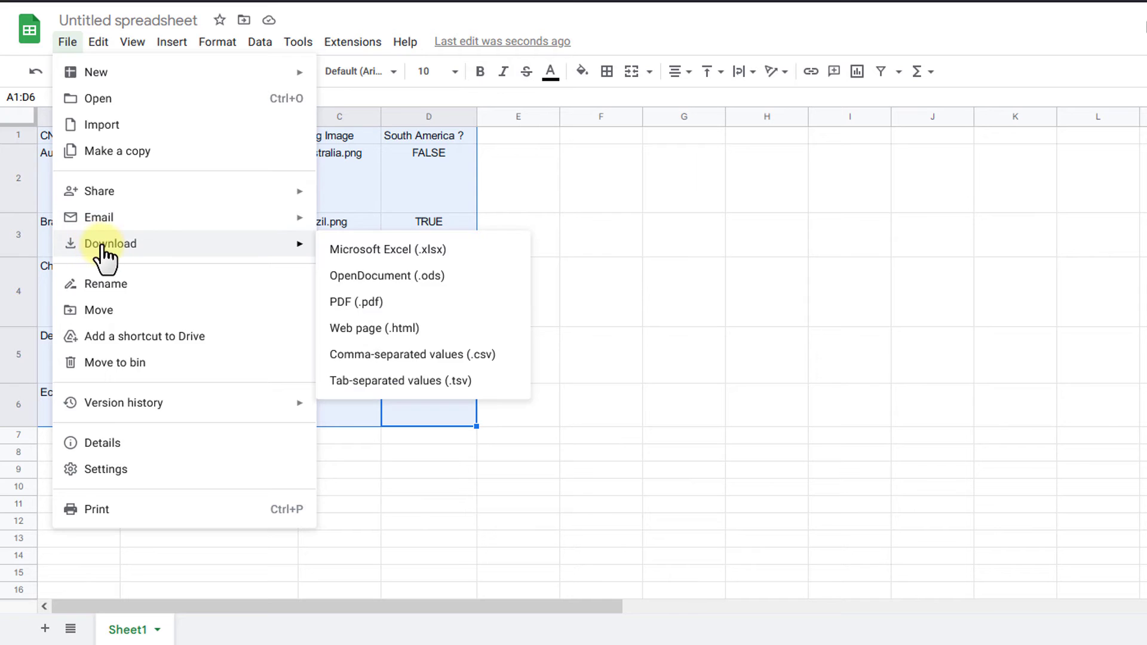
pyautogui.click(460, 357)
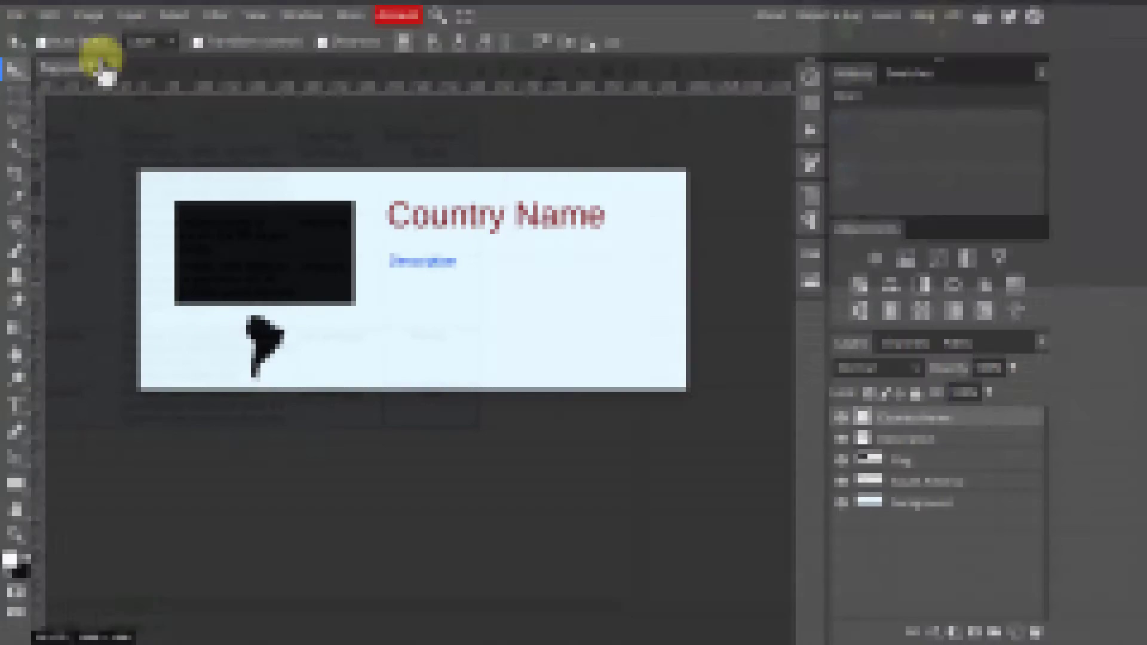
# Reopen Image > Variables and leave the Country Name variable named CName
pyautogui.click(84, 17)
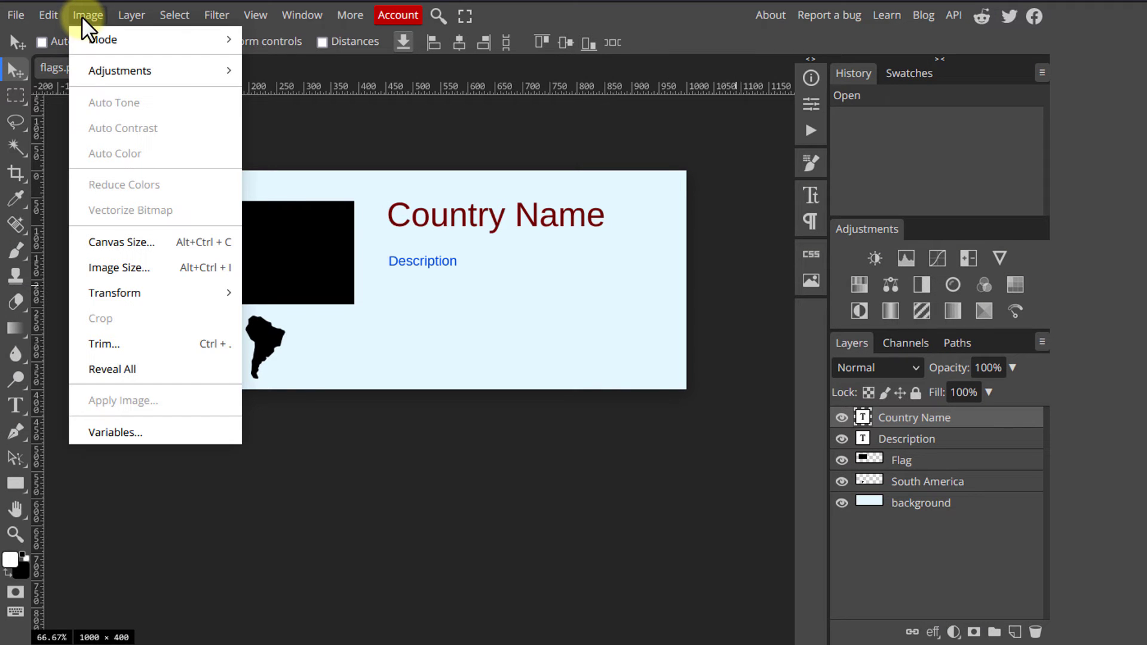
pyautogui.click(149, 428)
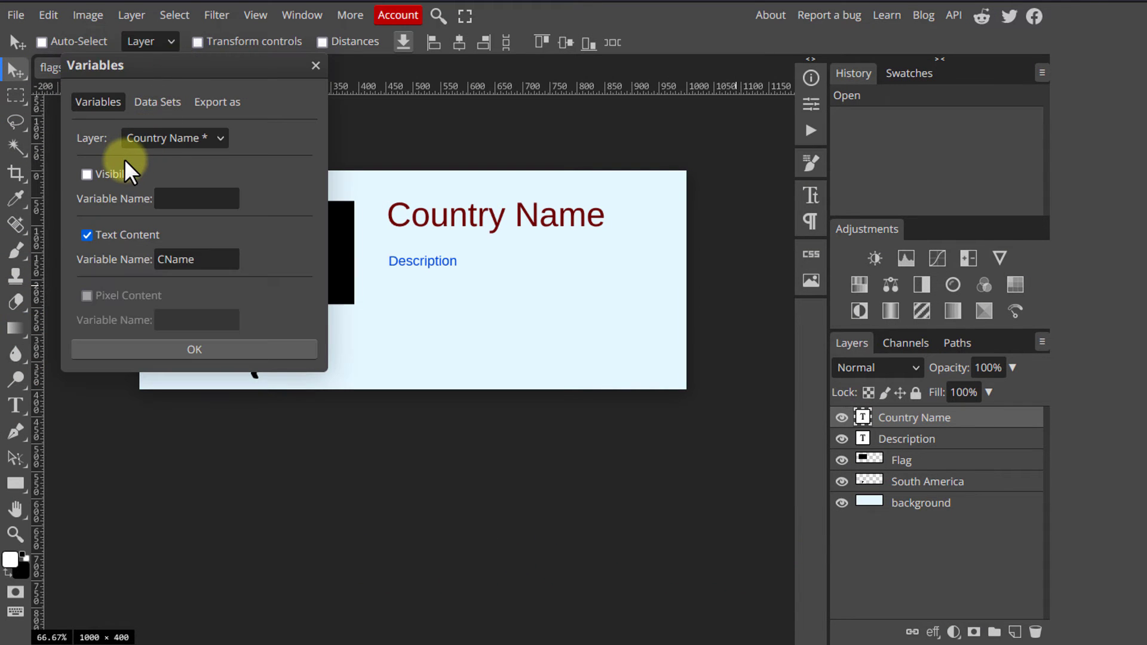
pyautogui.click(211, 138)
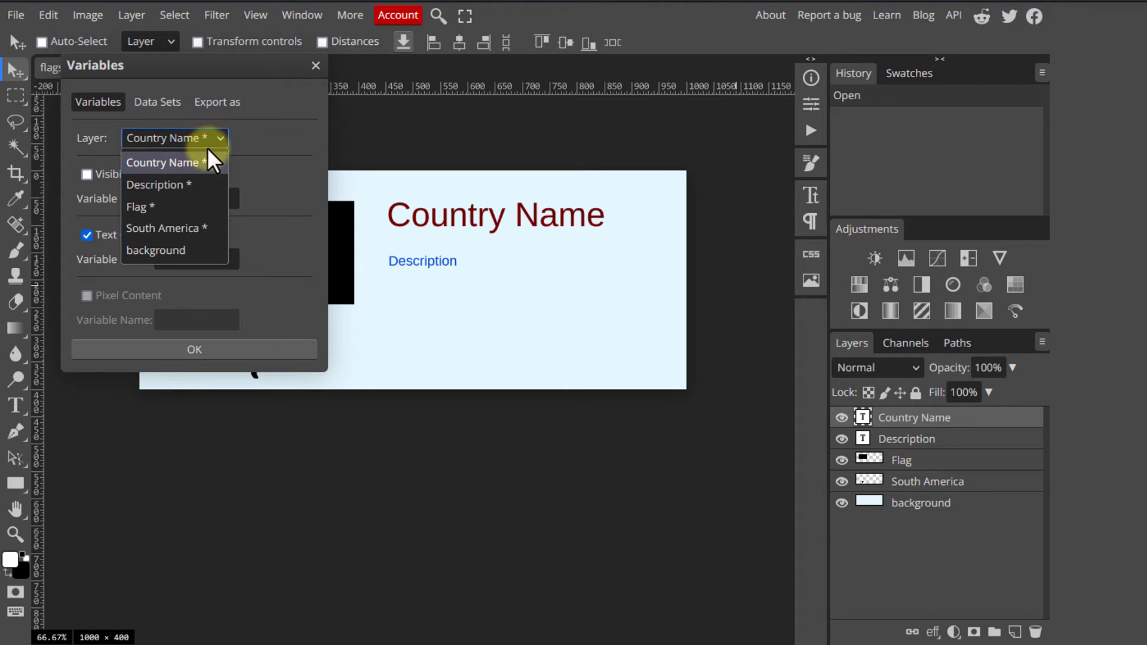
pyautogui.click(205, 142)
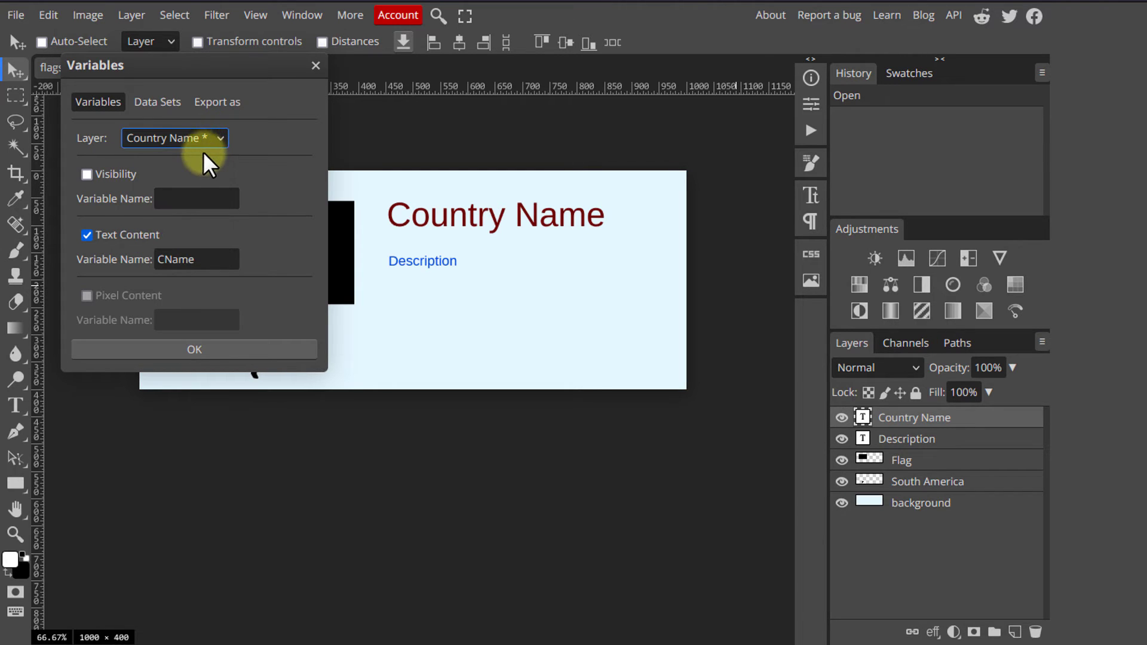
pyautogui.click(221, 261)
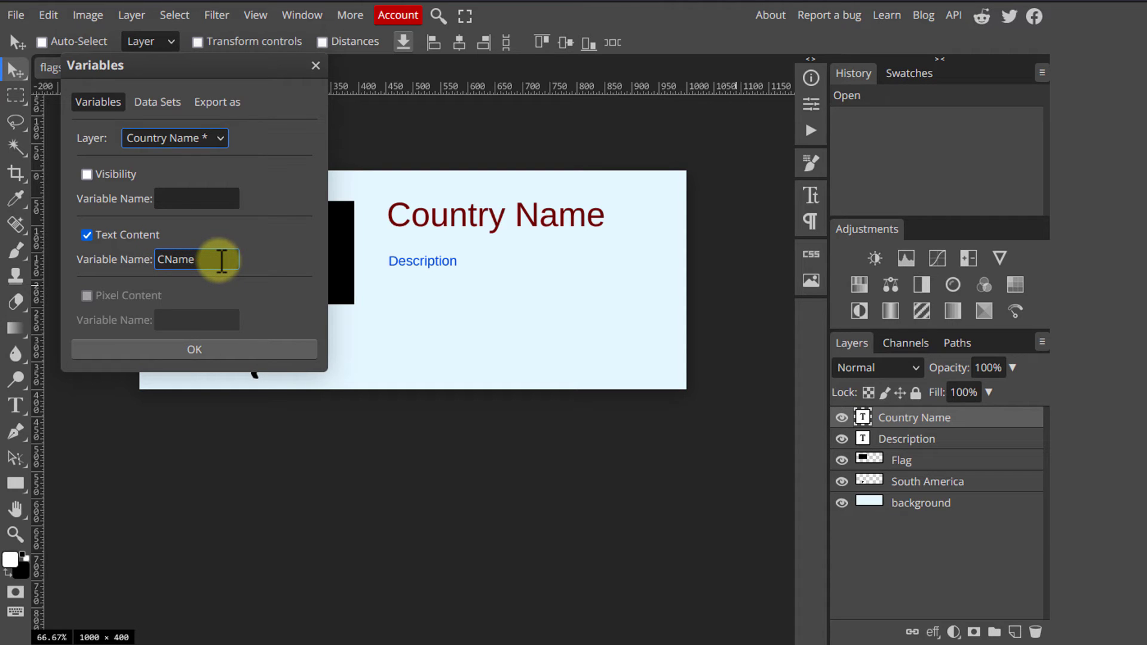
pyautogui.click(108, 168)
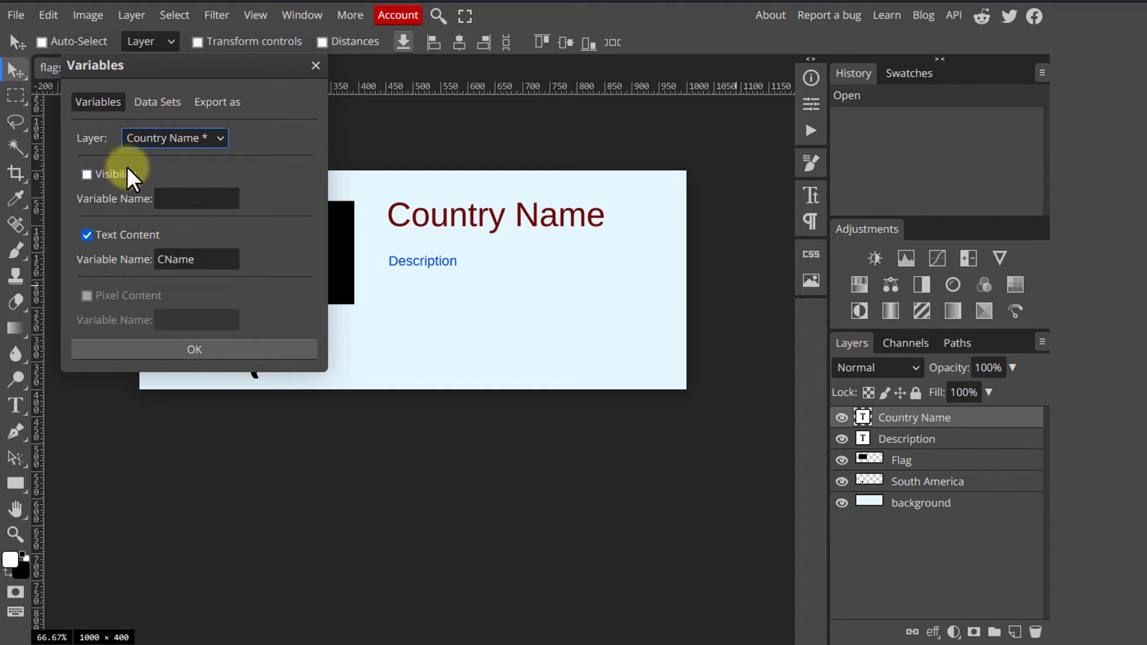
# Rename the Description layer's text variable from About to 'Description'
pyautogui.click(220, 138)
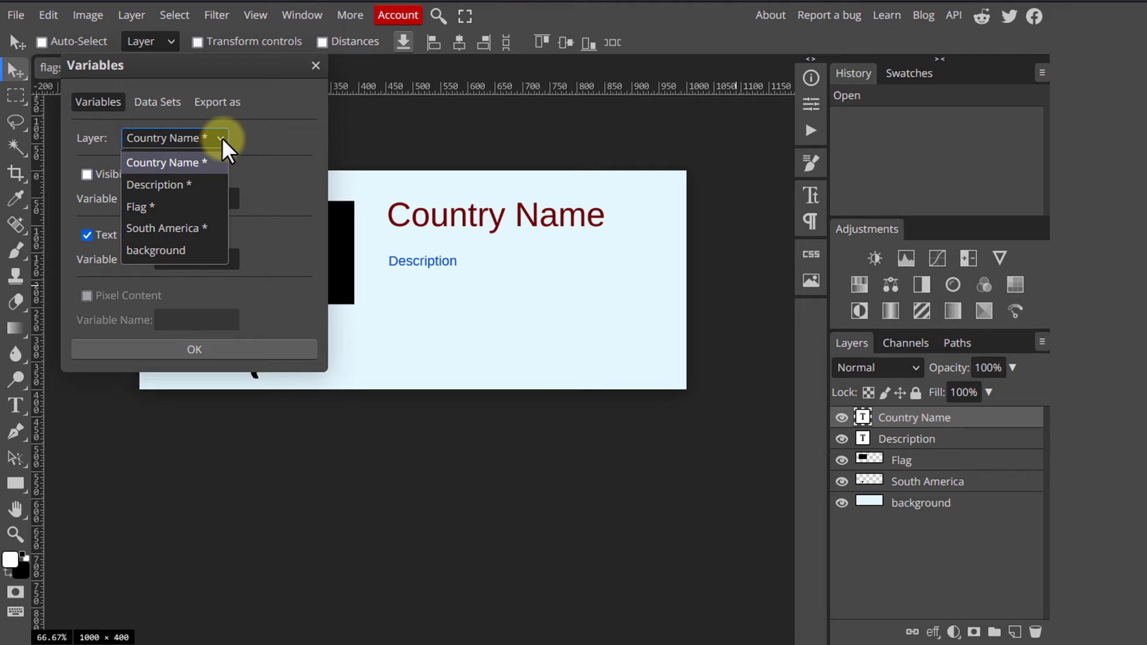
pyautogui.click(201, 183)
pyautogui.click(197, 197)
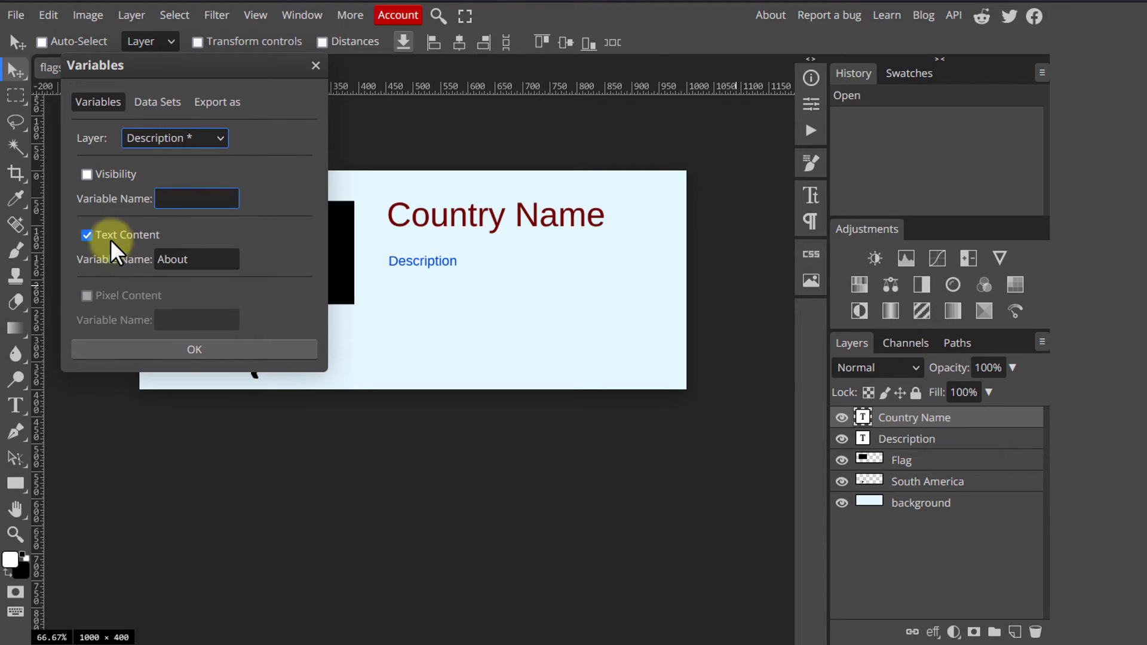
pyautogui.click(195, 260)
pyautogui.moveTo(195, 260); pyautogui.dragTo(142, 260)
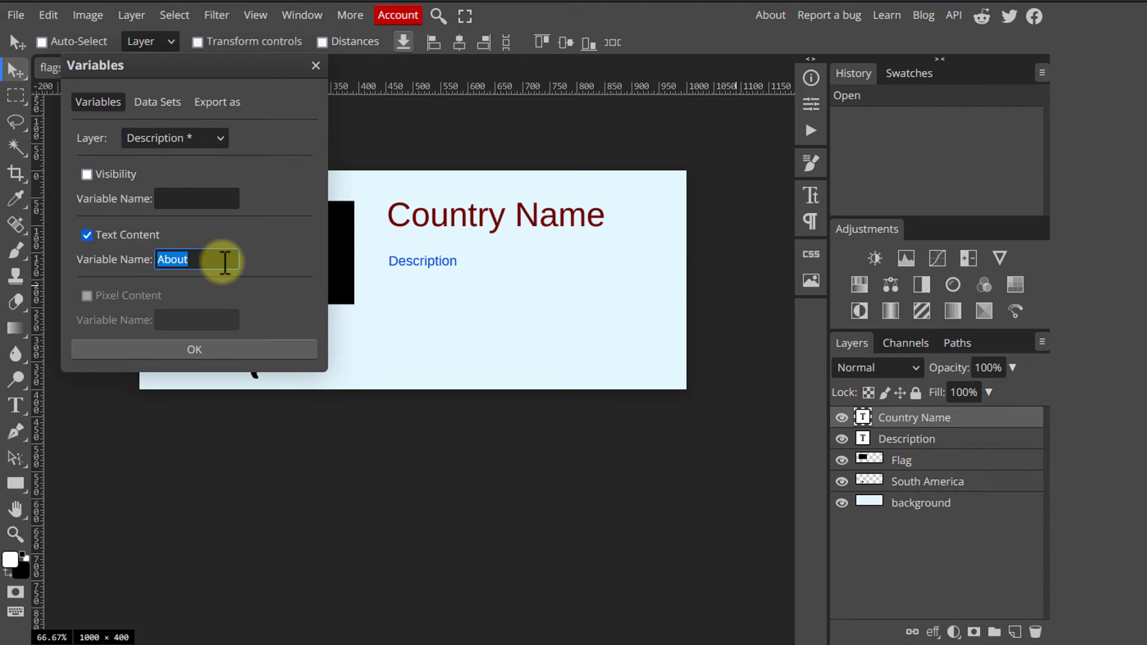
pyautogui.write('Description')
pyautogui.click(230, 198)
# Rename the Flag layer's image variable to 'Flag Image'
pyautogui.click(160, 136)
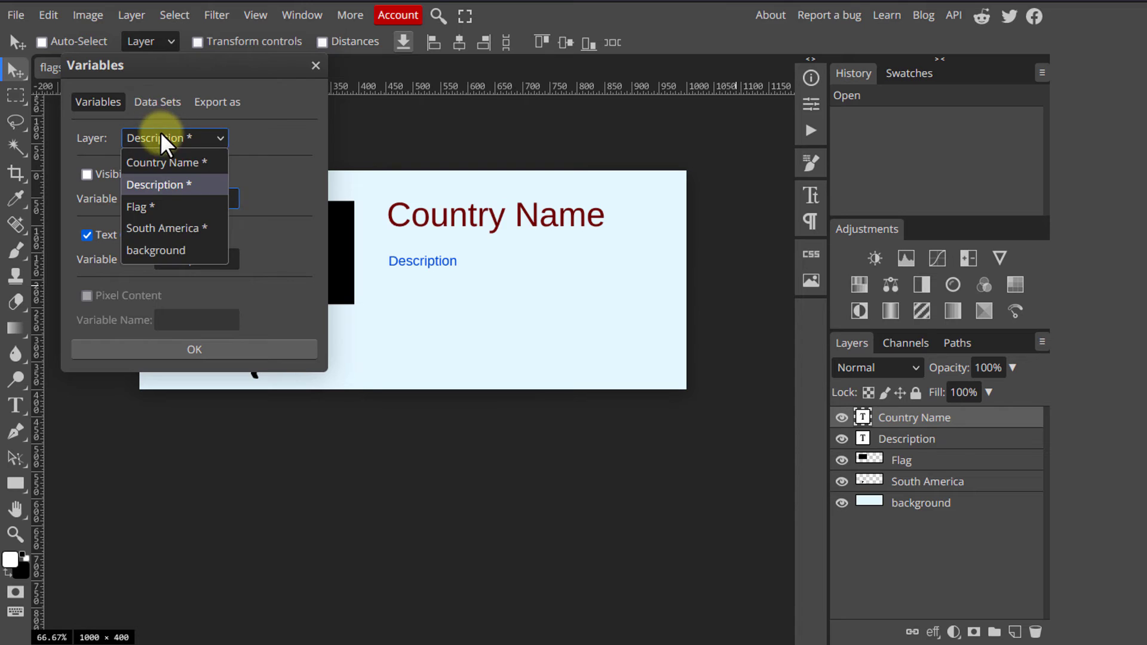
pyautogui.click(164, 205)
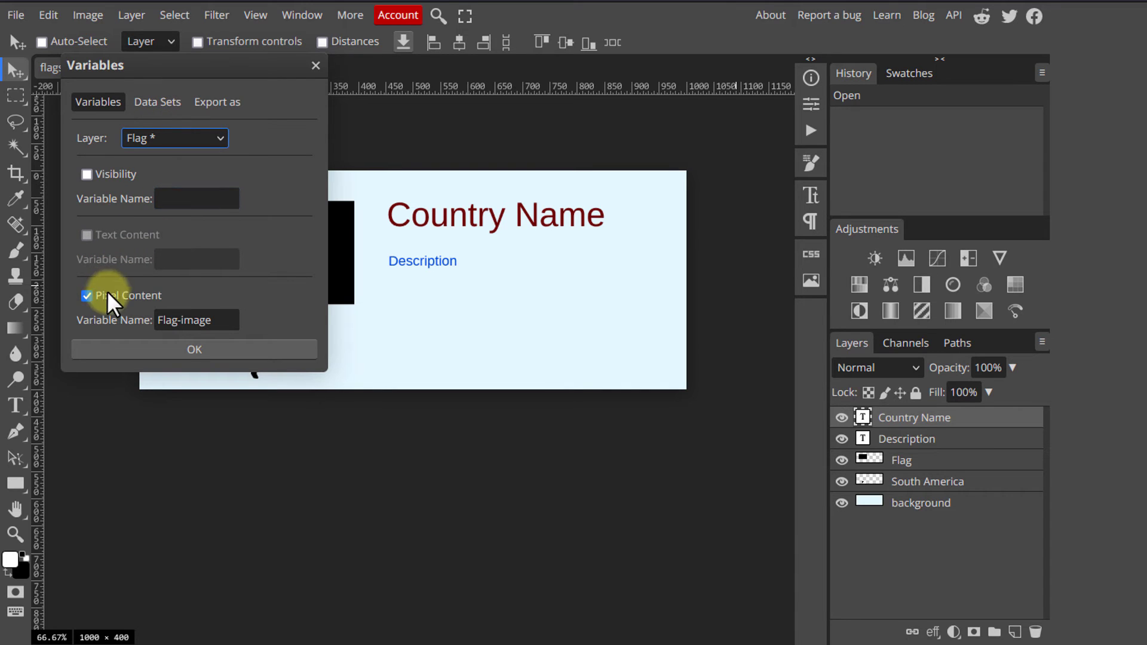
pyautogui.click(230, 322)
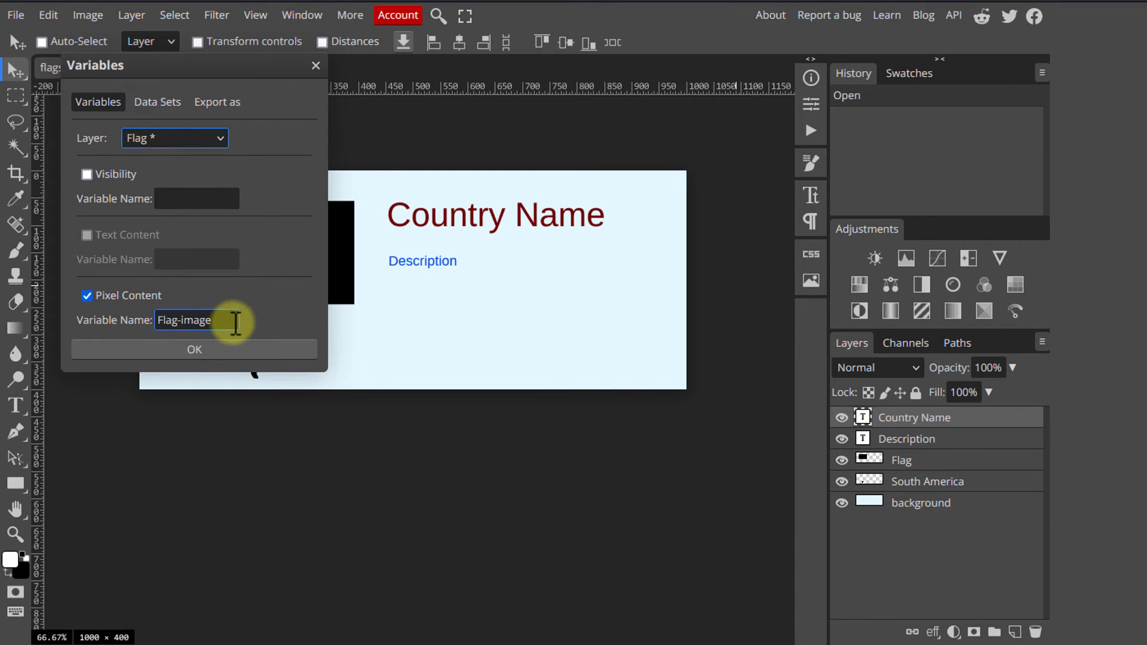
pyautogui.hotkey('ctrl', 'a')
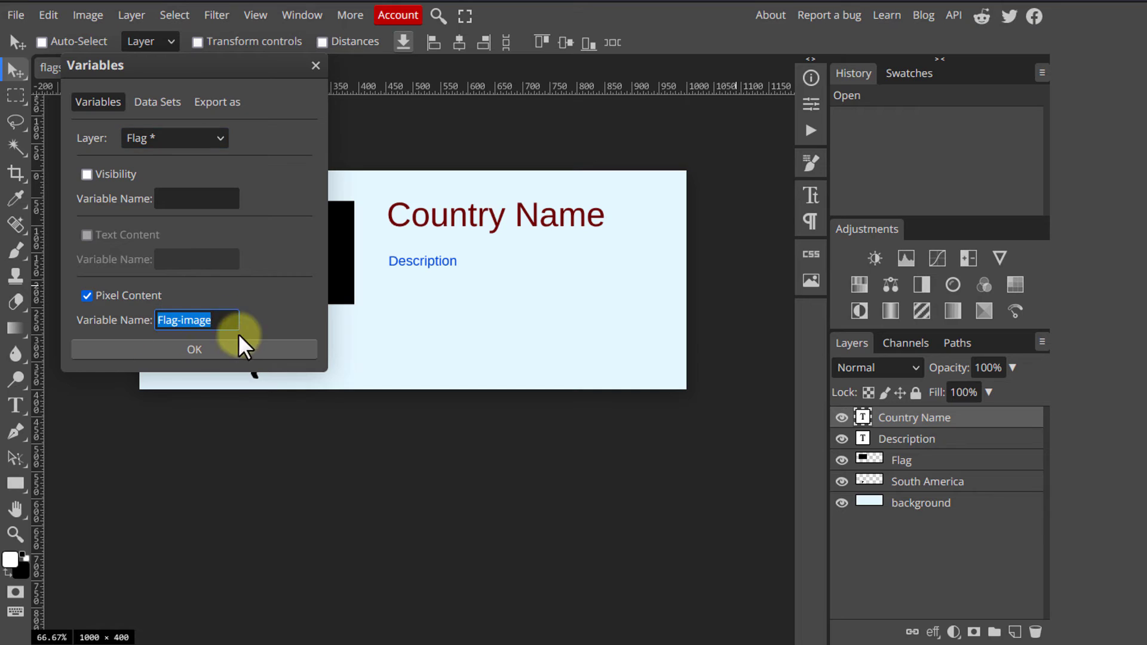
pyautogui.click(181, 318)
pyautogui.press('Delete')
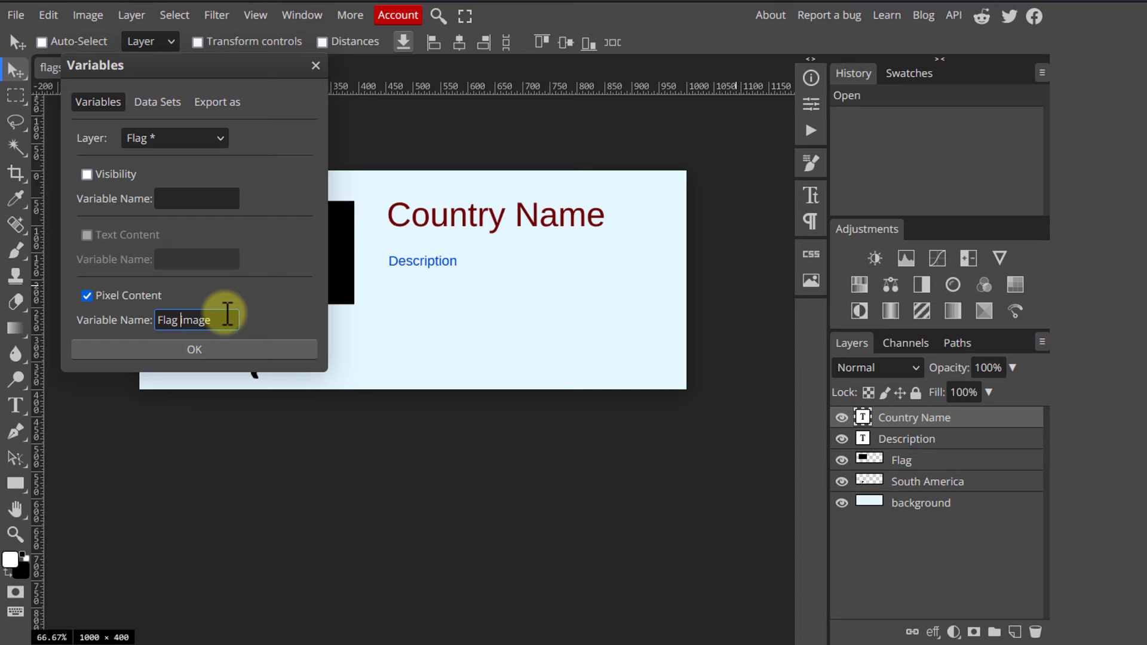
pyautogui.press('Delete')
pyautogui.write('I')
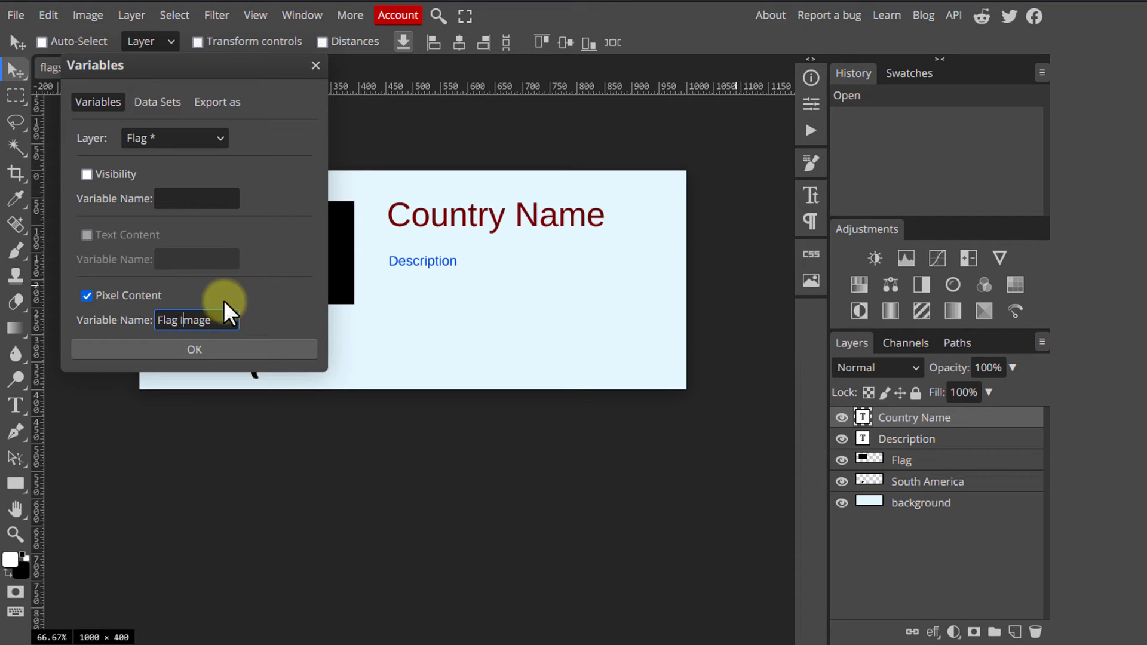
# Rename the South America layer's visibility variable from IsSA to 'South America ?'
pyautogui.click(199, 133)
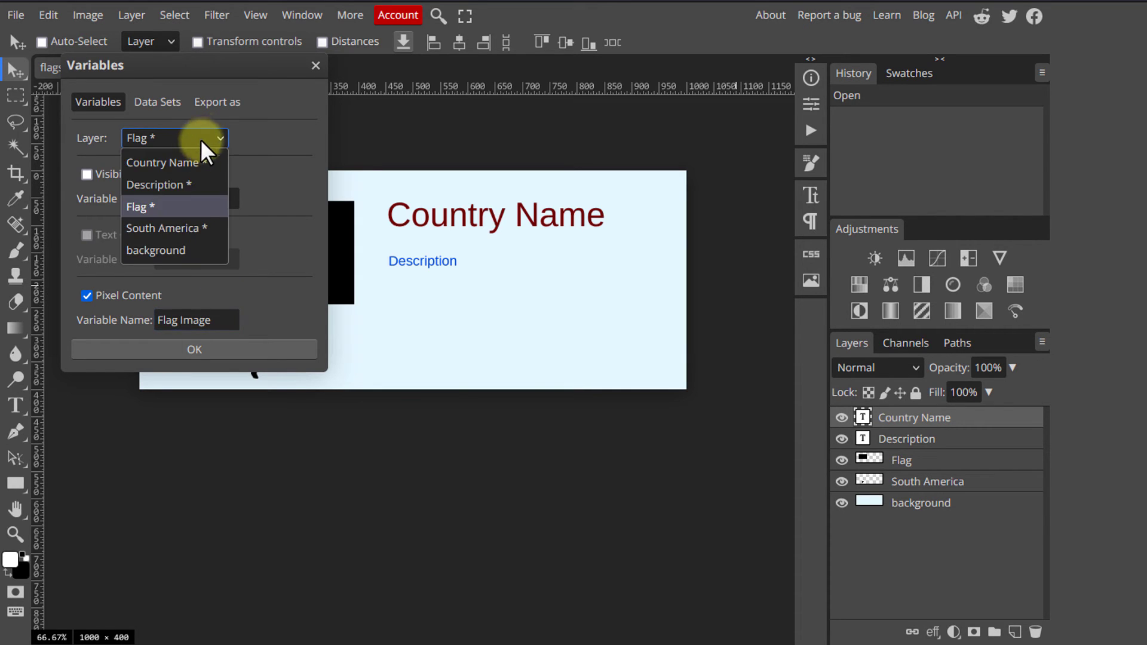
pyautogui.click(182, 228)
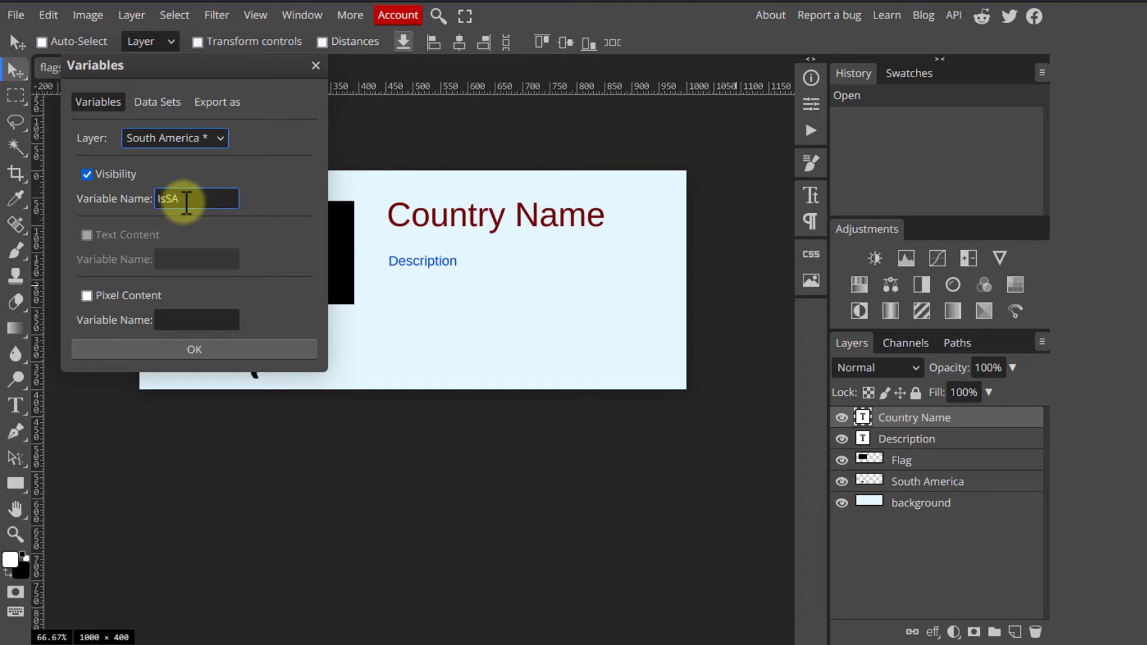
pyautogui.moveTo(184, 200); pyautogui.dragTo(128, 197)
pyautogui.write('South')
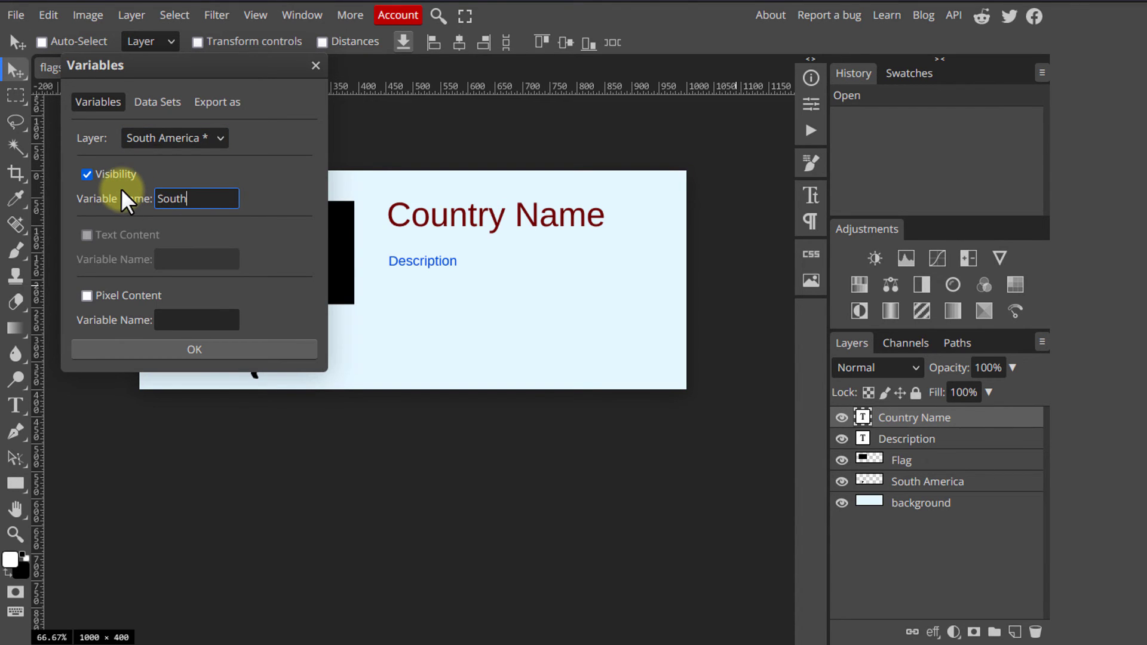
pyautogui.write(' Ameri')
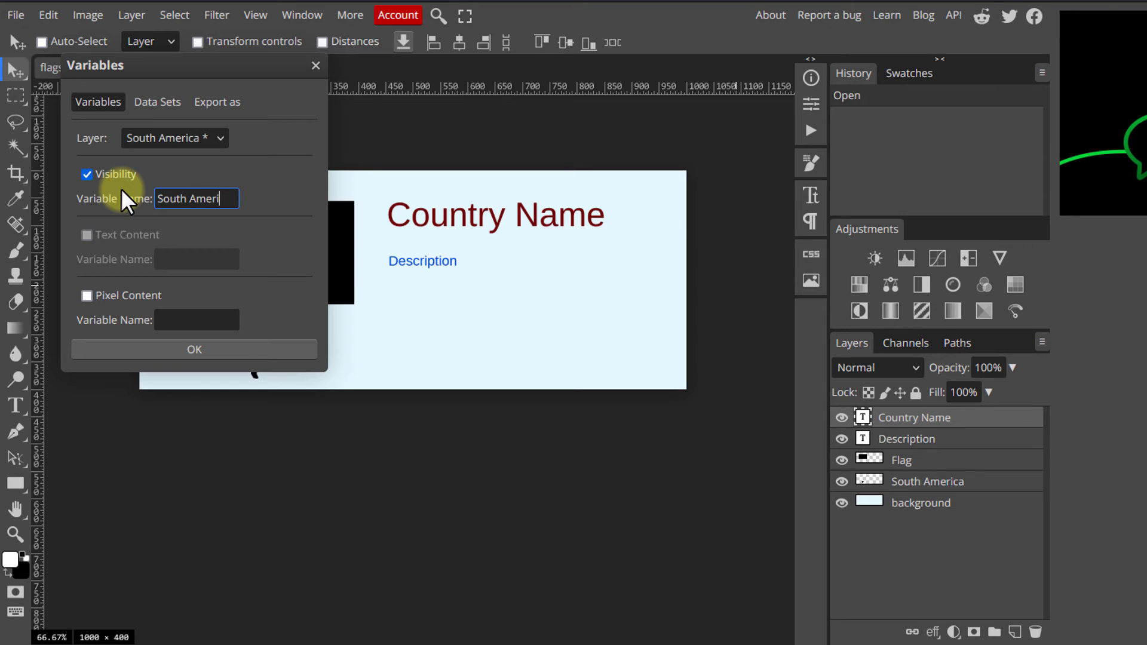
pyautogui.write('ca ?')
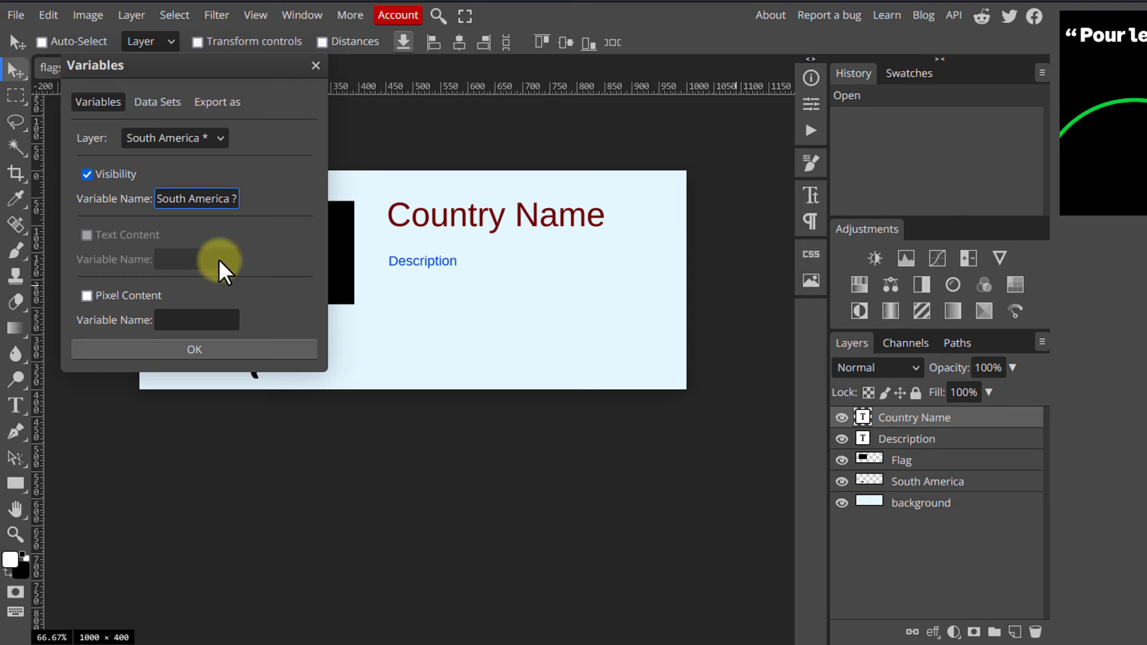
# Import the downloaded Sheet1 CSV into Data Sets, loading the five country rows
pyautogui.click(221, 138)
pyautogui.click(179, 166)
pyautogui.click(149, 103)
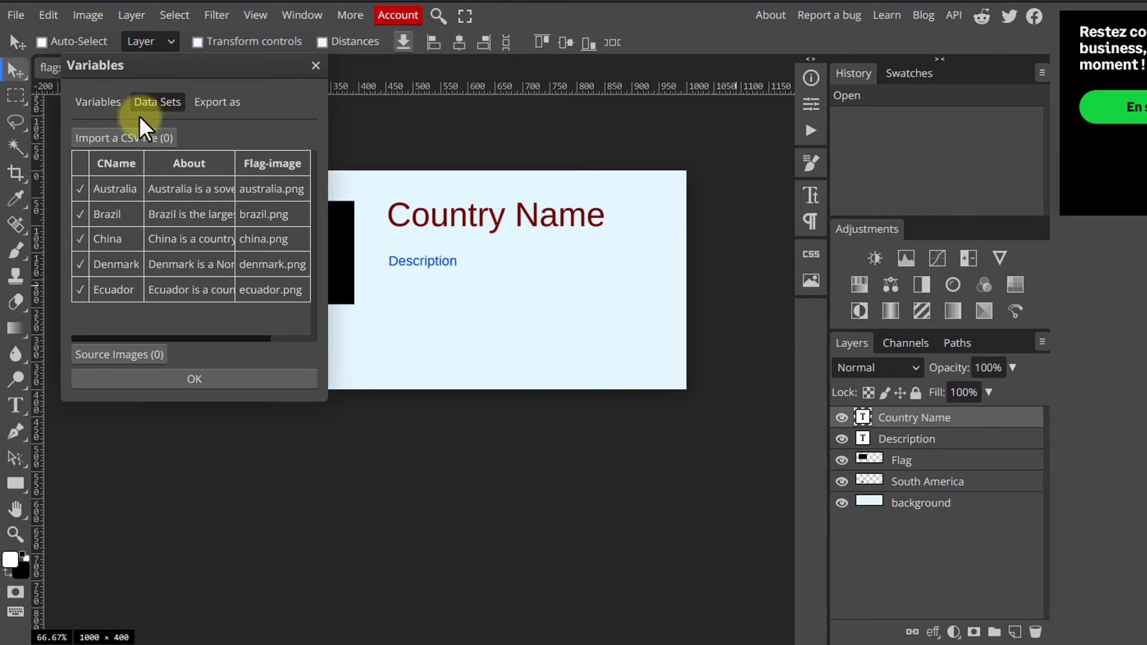
pyautogui.click(120, 135)
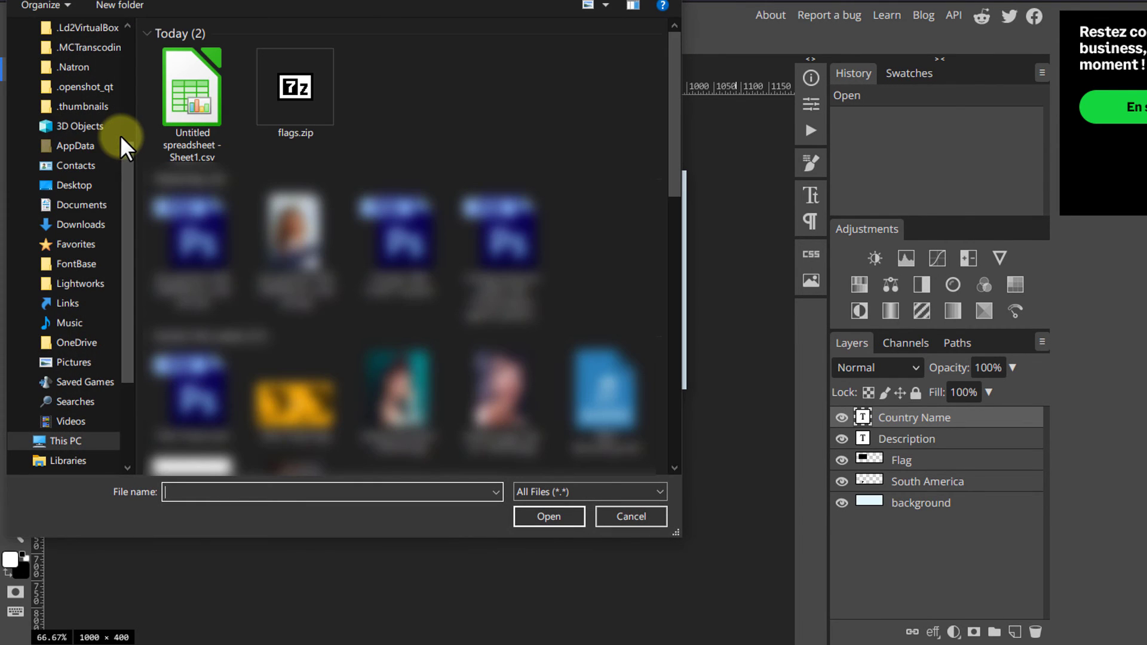
pyautogui.doubleClick(184, 81)
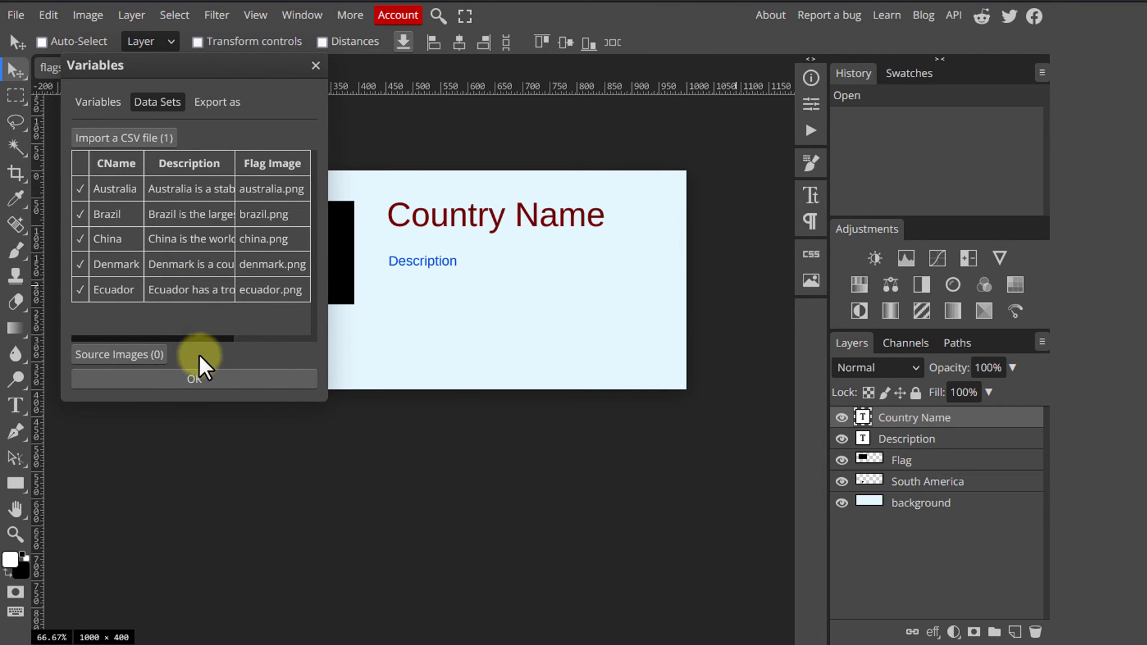
pyautogui.moveTo(195, 334); pyautogui.dragTo(292, 353)
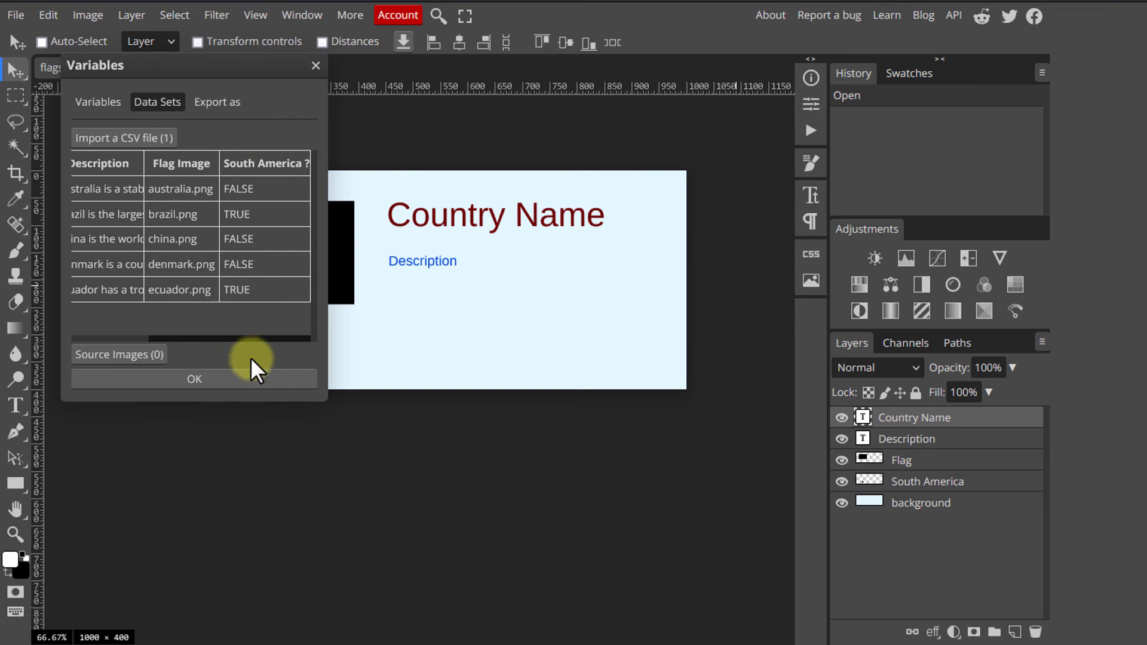
pyautogui.moveTo(242, 337); pyautogui.dragTo(151, 343)
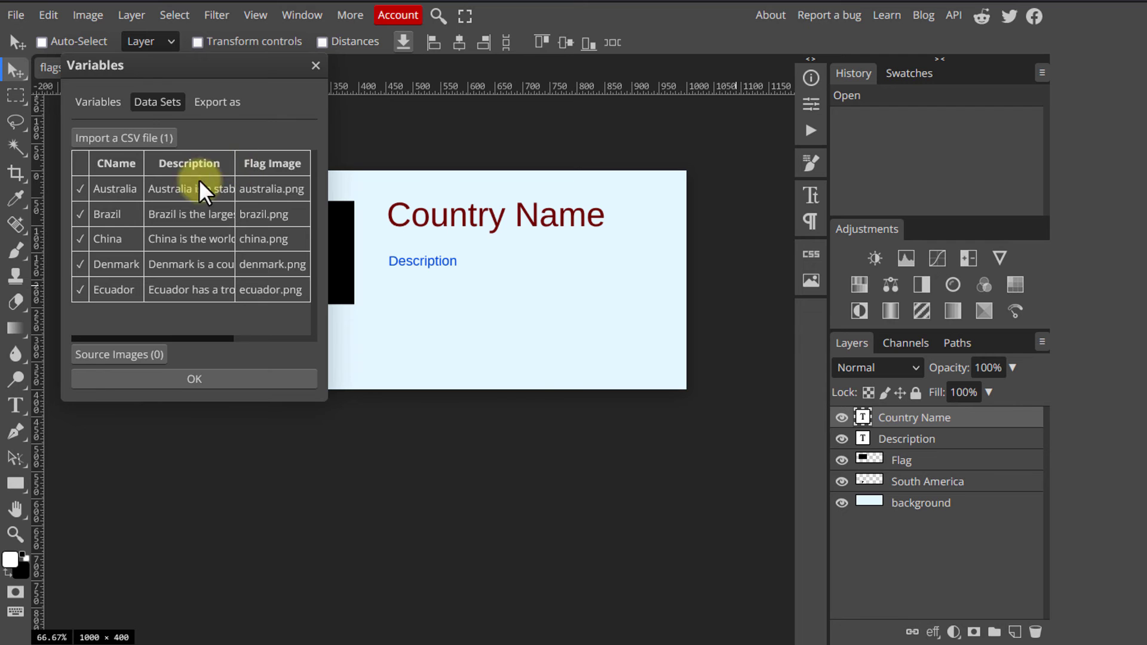
# Load all five PNGs from the flags folder as source images
pyautogui.click(122, 354)
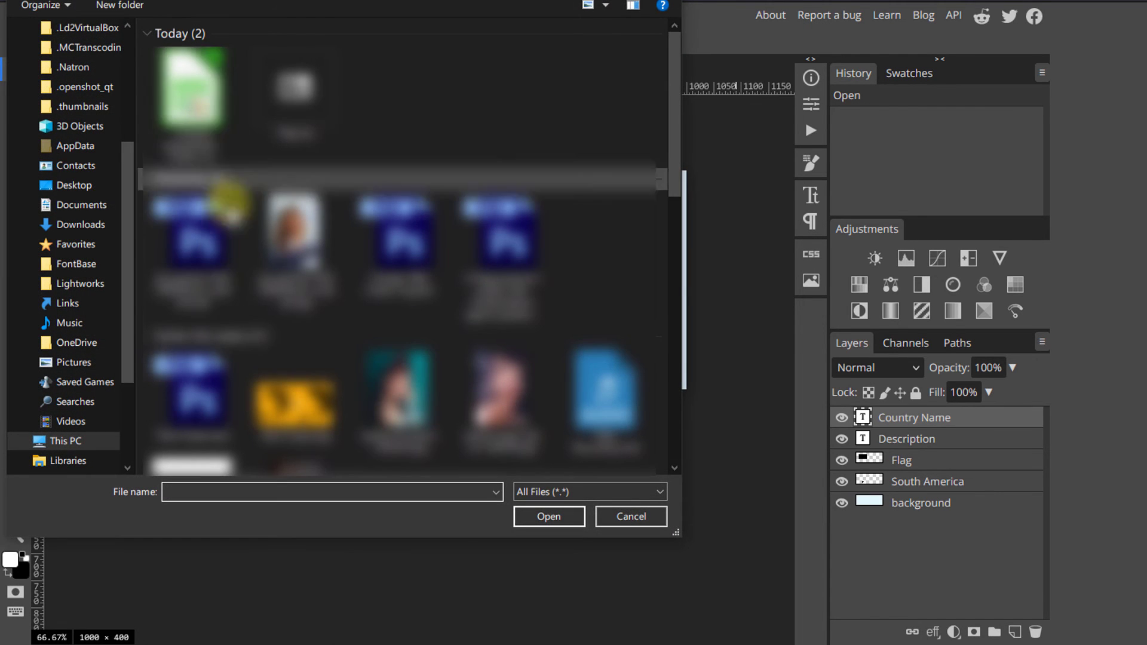
pyautogui.scroll(-10, 256, 333)
pyautogui.doubleClick(386, 403)
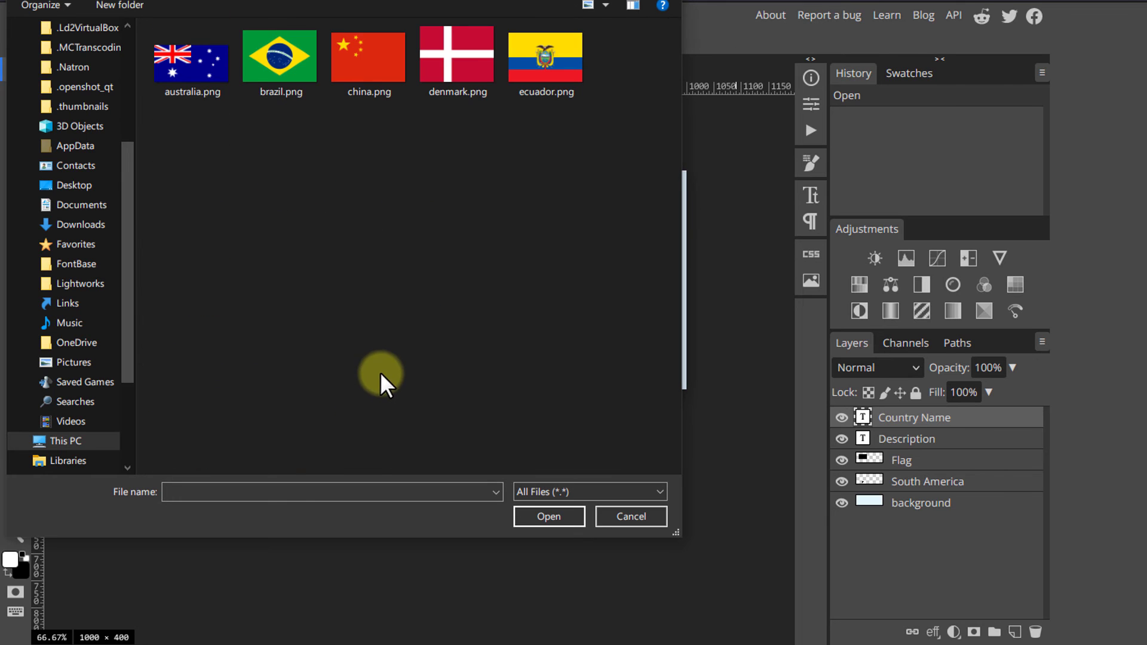
pyautogui.moveTo(582, 181); pyautogui.dragTo(209, 73)
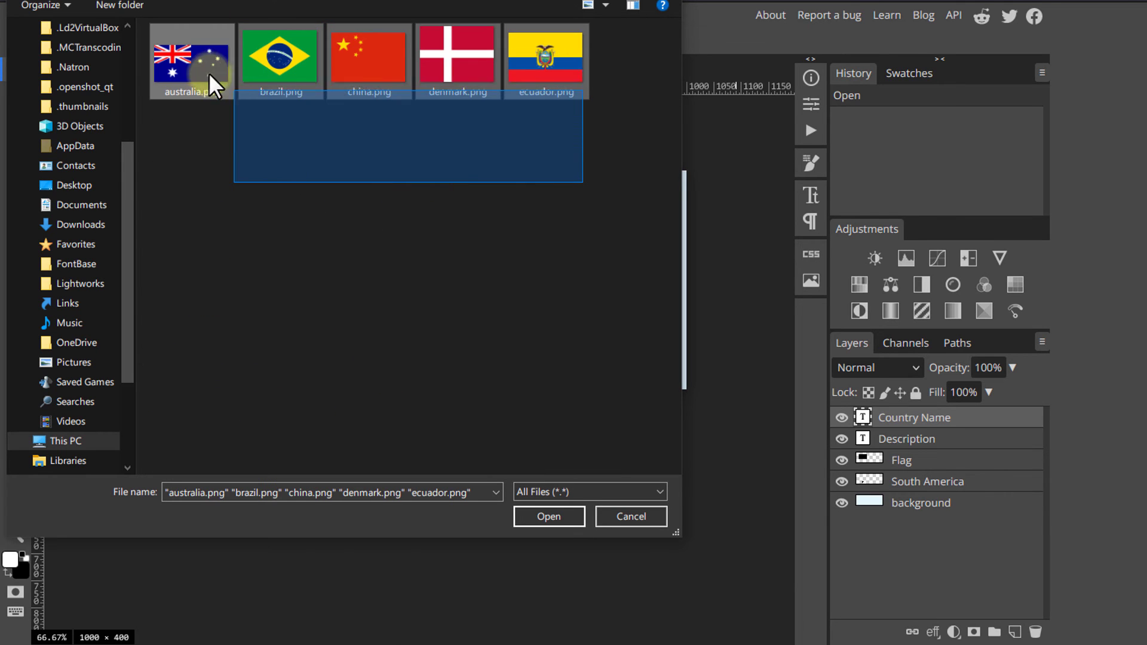
pyautogui.click(540, 505)
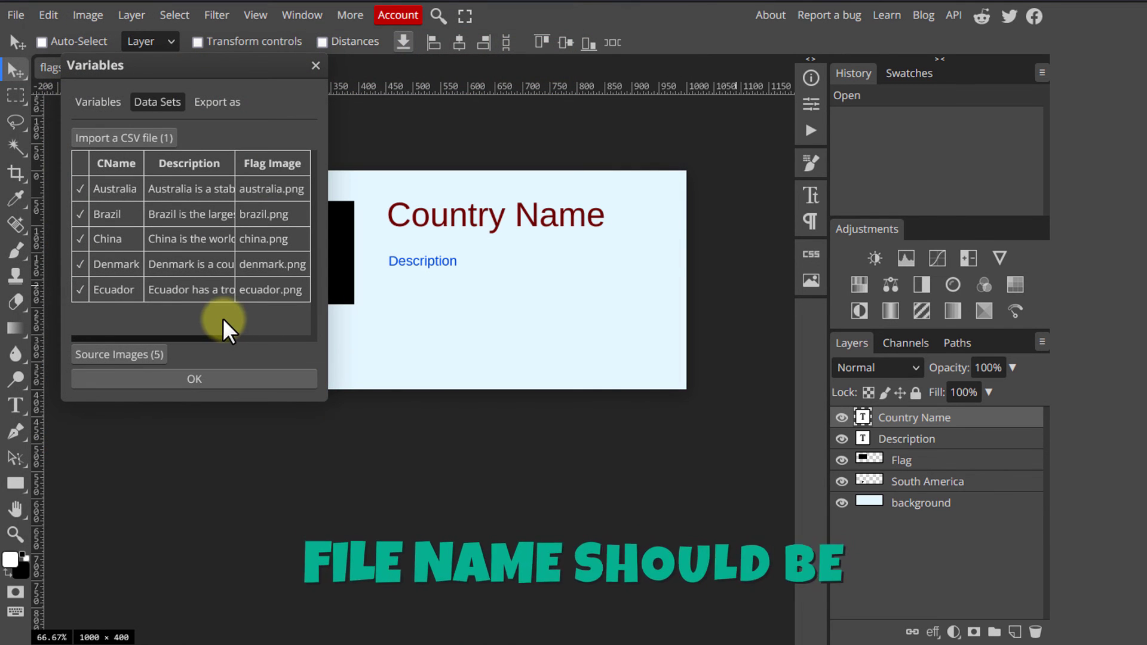
# Export all data set items as PNG cards and open the resulting images.zip
pyautogui.click(216, 103)
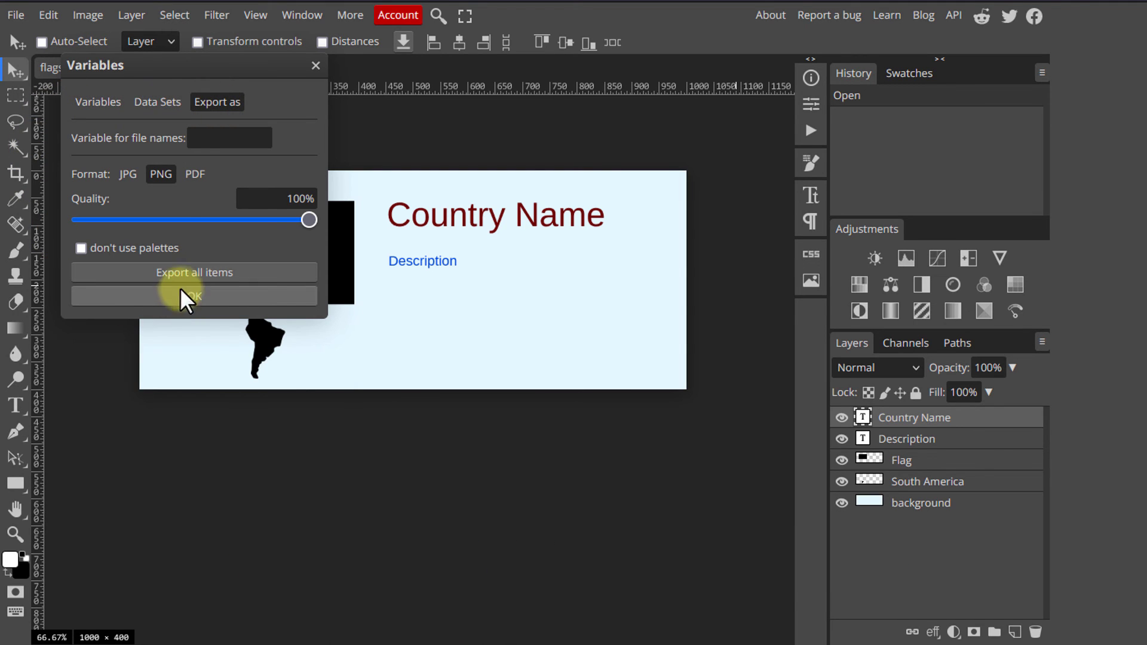
pyautogui.click(233, 276)
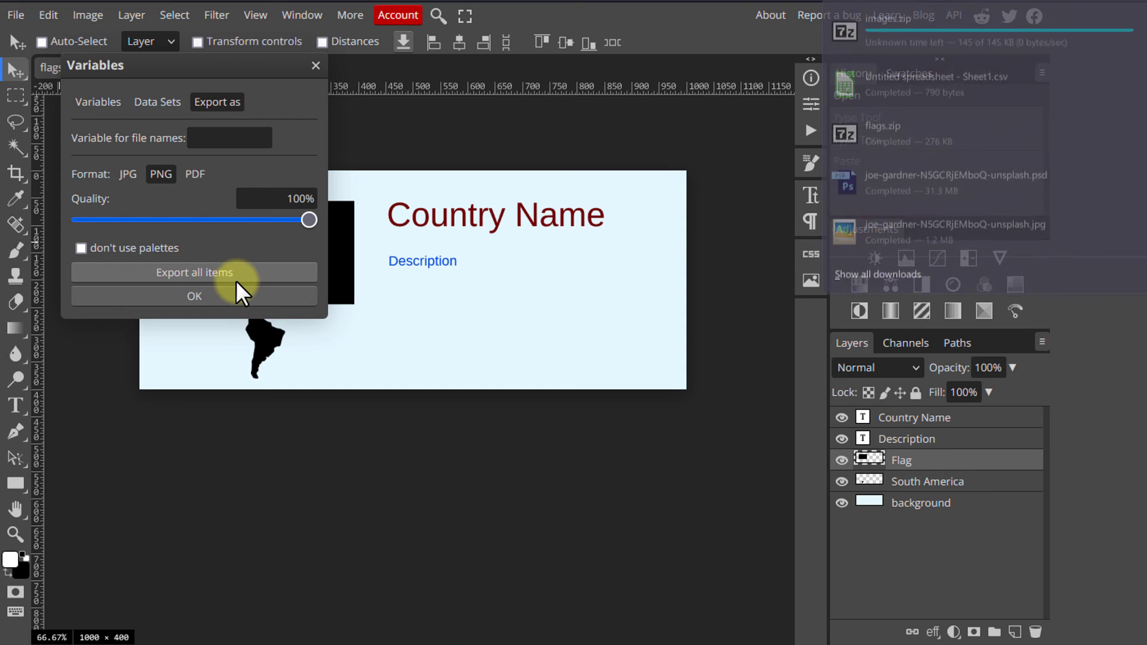
pyautogui.click(895, 23)
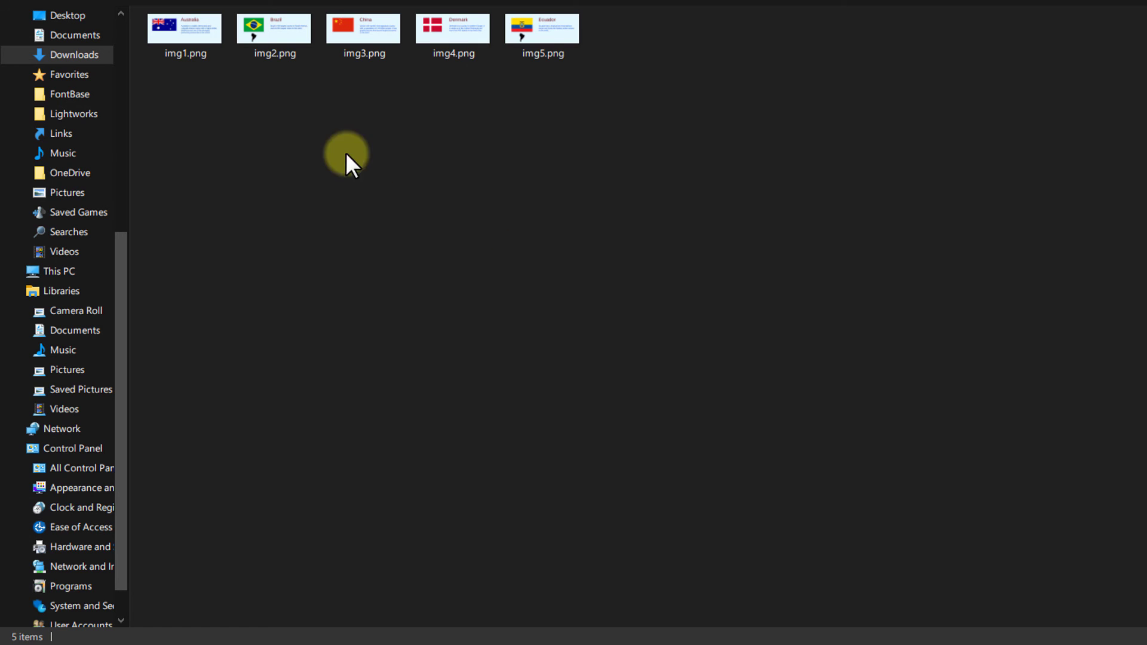
# Open img1.png in Picasa and step through the Brazil, China, Denmark and Ecuador cards
pyautogui.doubleClick(186, 36)
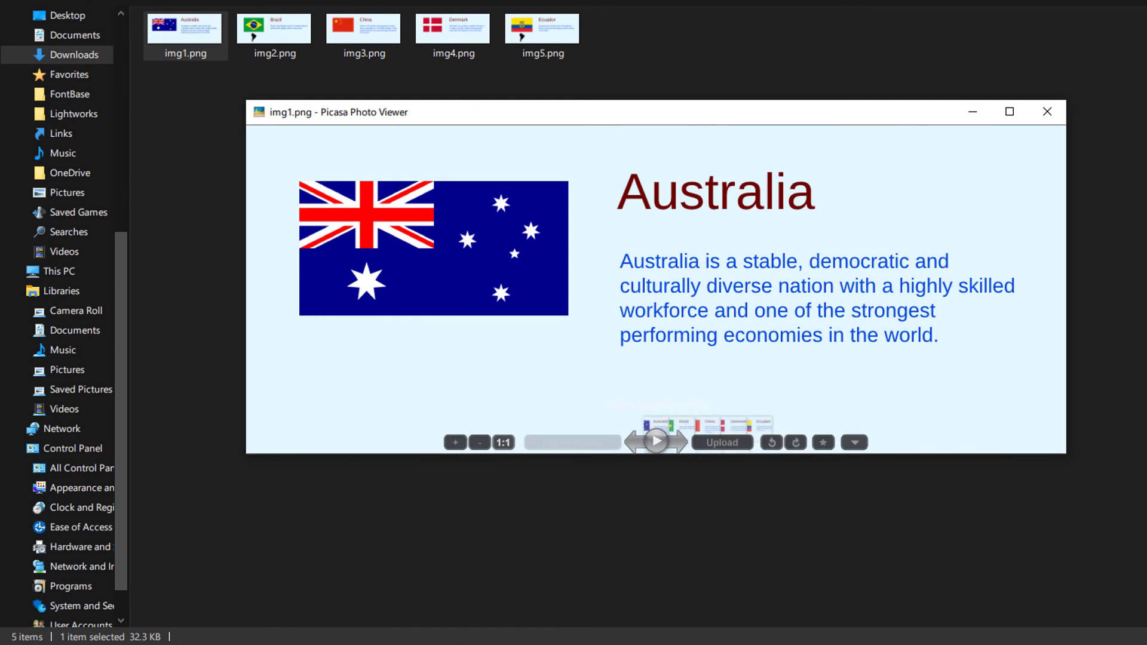
pyautogui.press('Right')
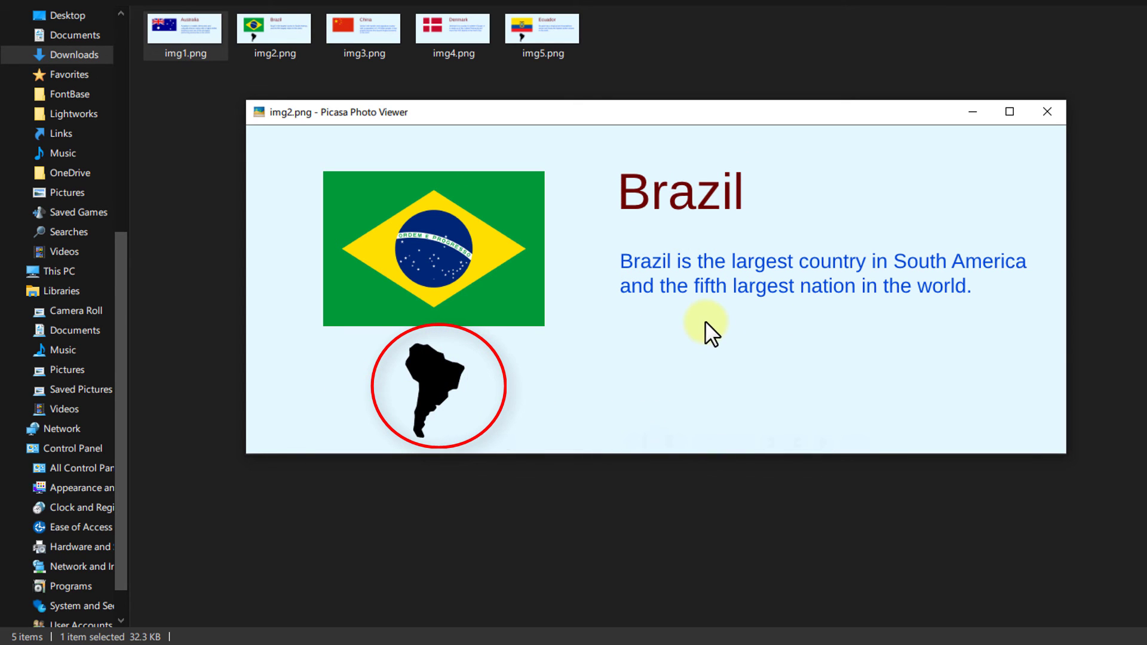
pyautogui.press('Right')
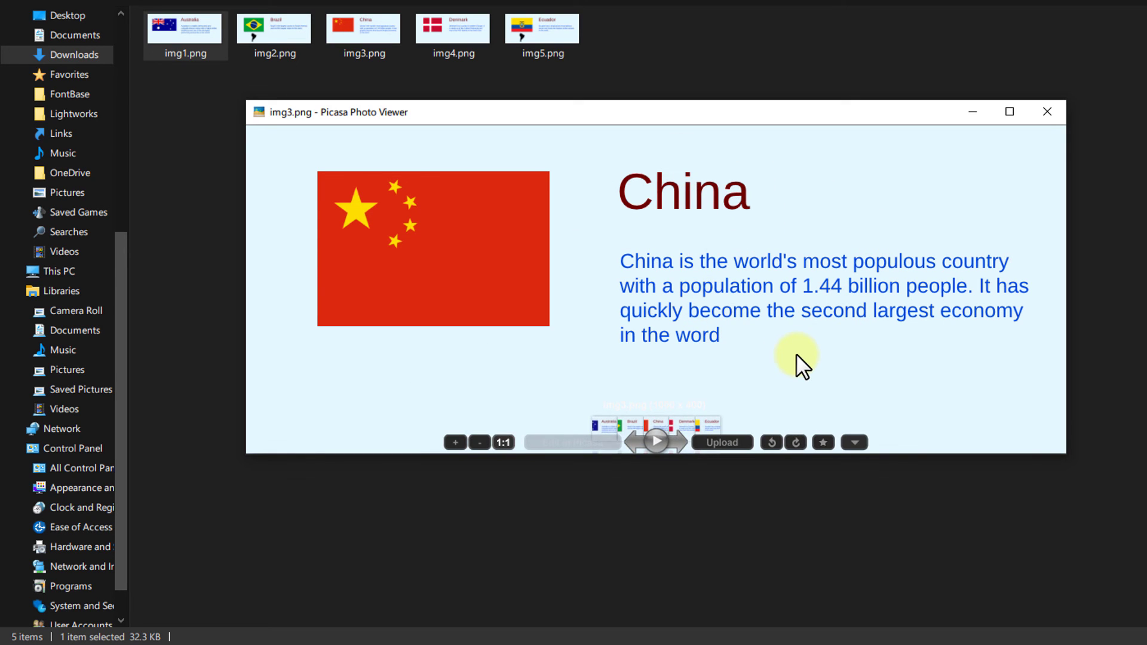
pyautogui.press('Right')
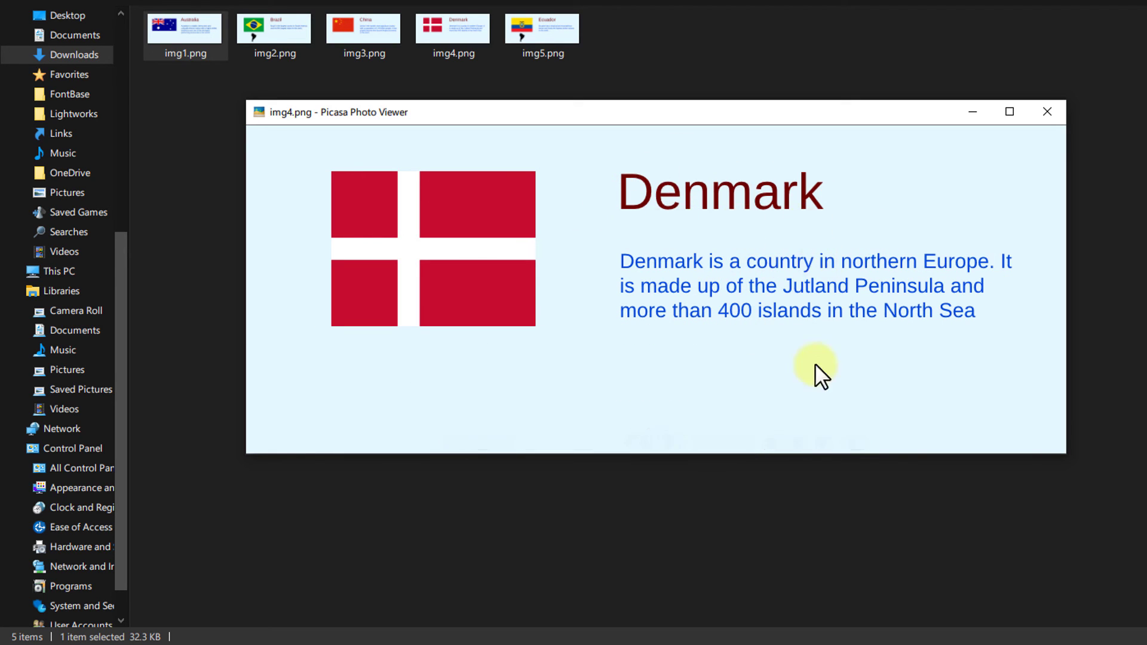
pyautogui.press('Right')
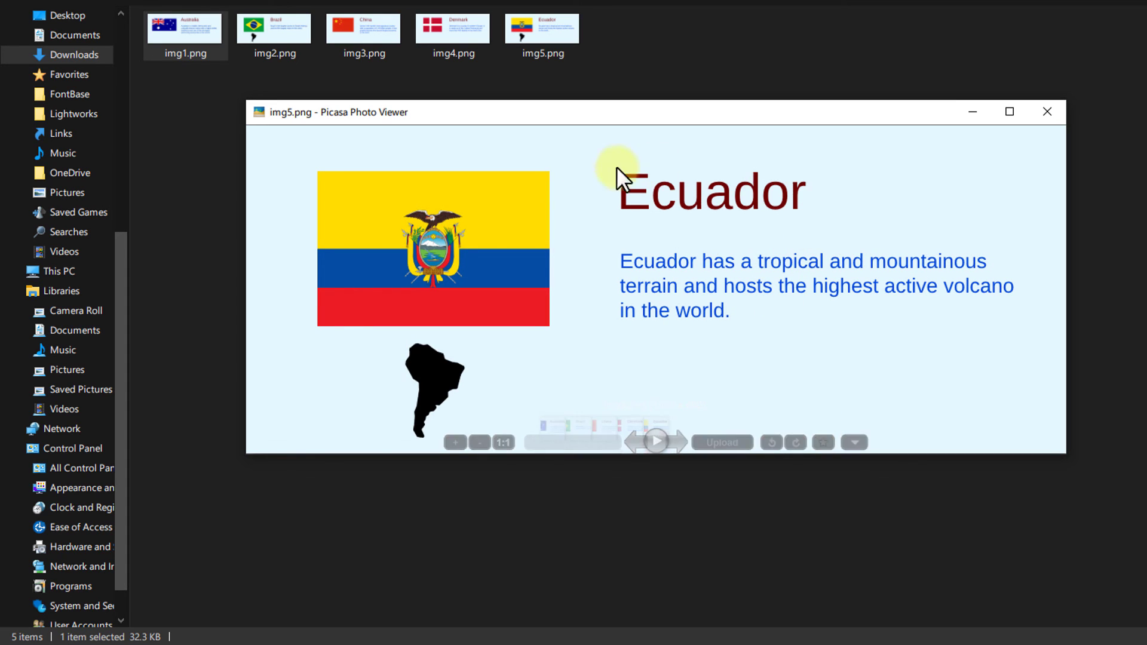